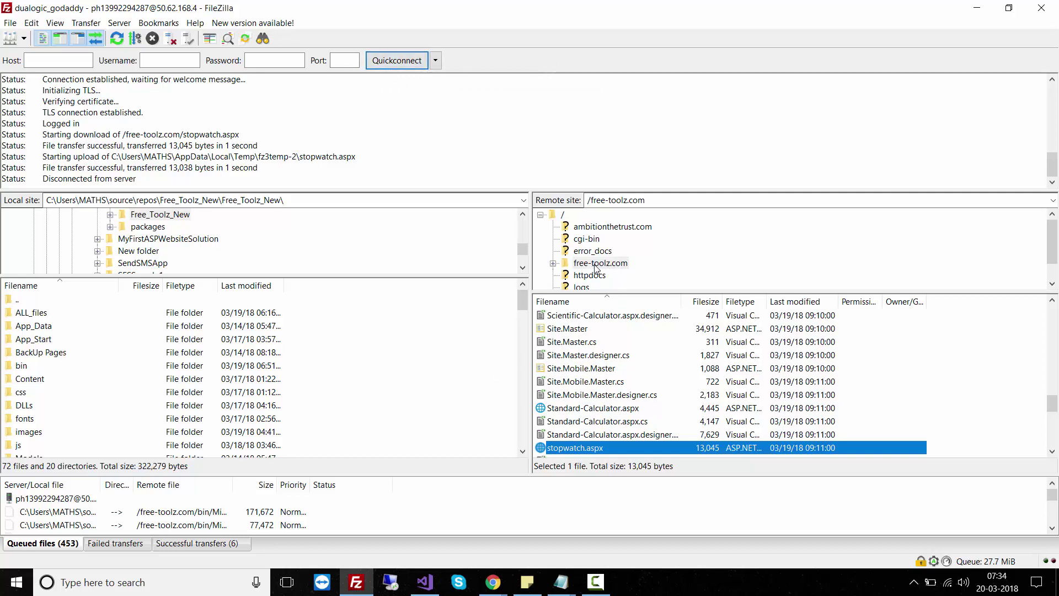
Browse the remote free-toolz.com file list in FileZilla, then switch to the Free-Toolz home page in Chrome.
{"action": "left_click", "coordinate": [612, 380]}
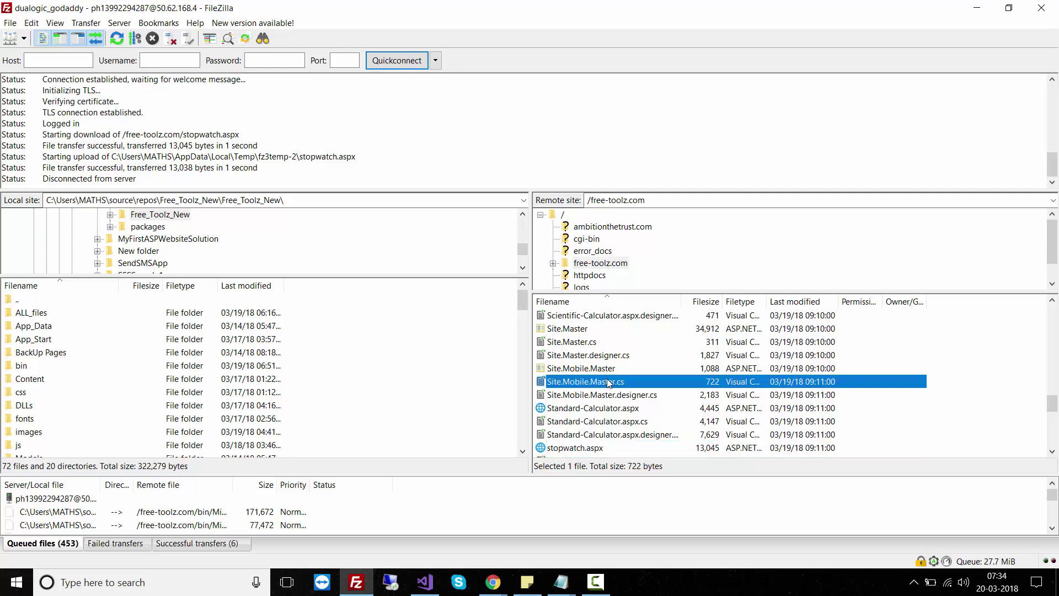
{"action": "scroll", "coordinate": [609, 381], "scroll_direction": "up", "scroll_amount": 15}
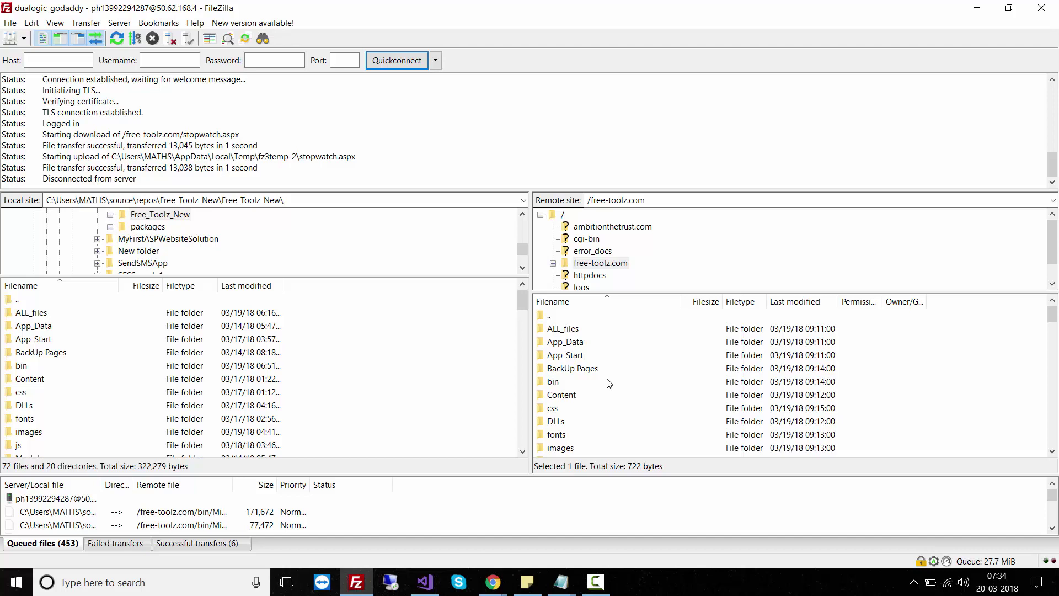
{"action": "key", "text": "alt+Tab"}
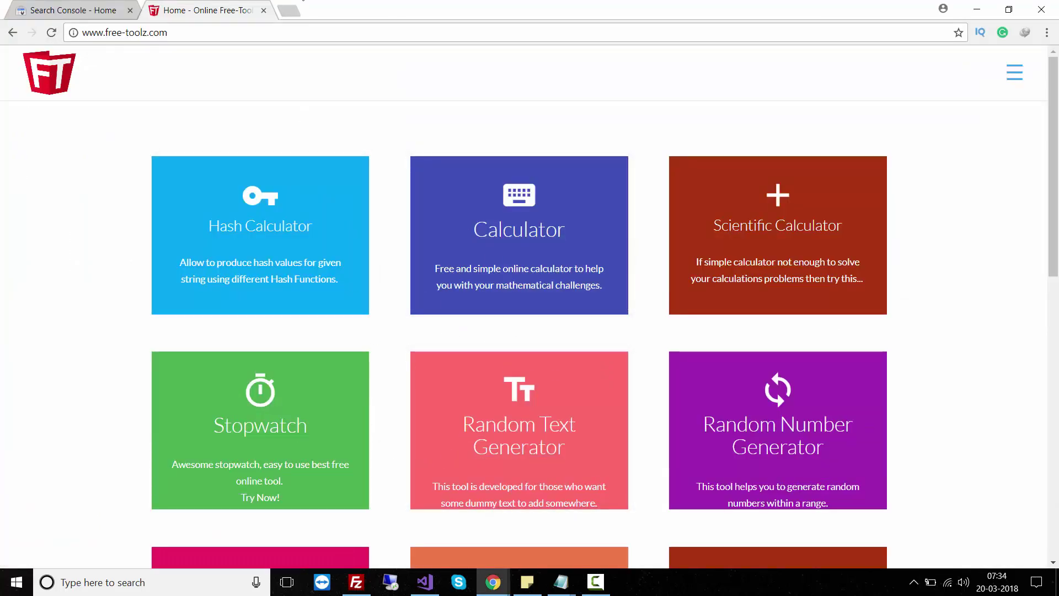
{"action": "left_click", "coordinate": [379, 33]}
{"action": "left_click", "coordinate": [379, 34]}
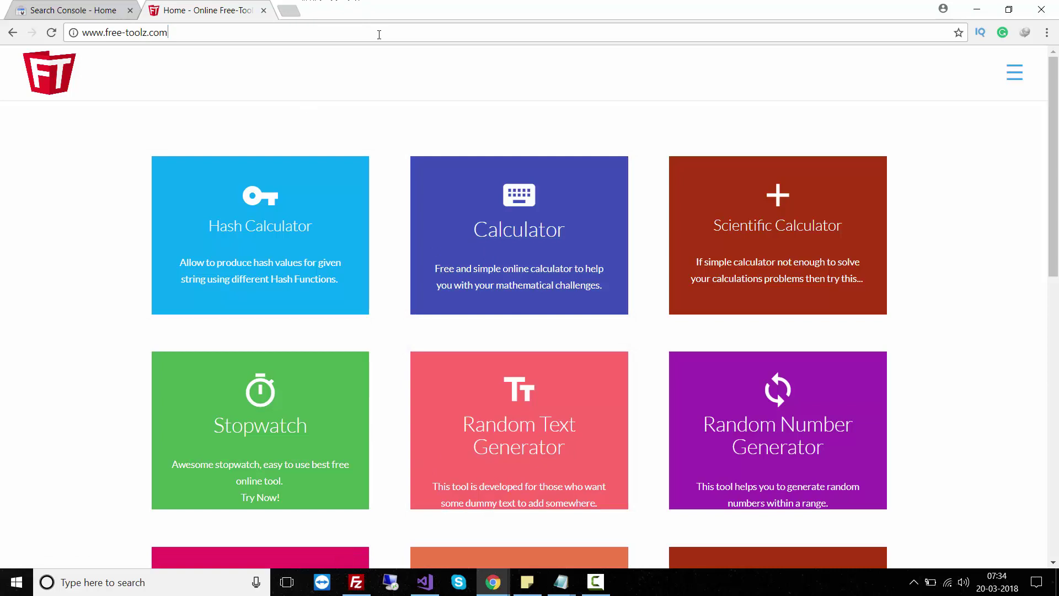
{"action": "type", "text": "/sitemap.xml"}
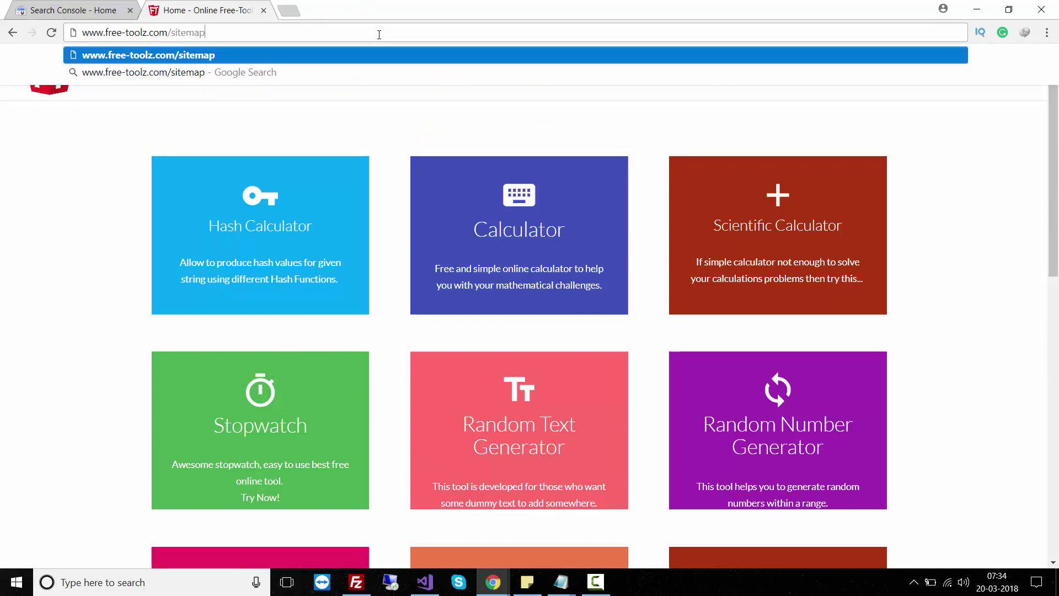
{"action": "key", "text": "Return"}
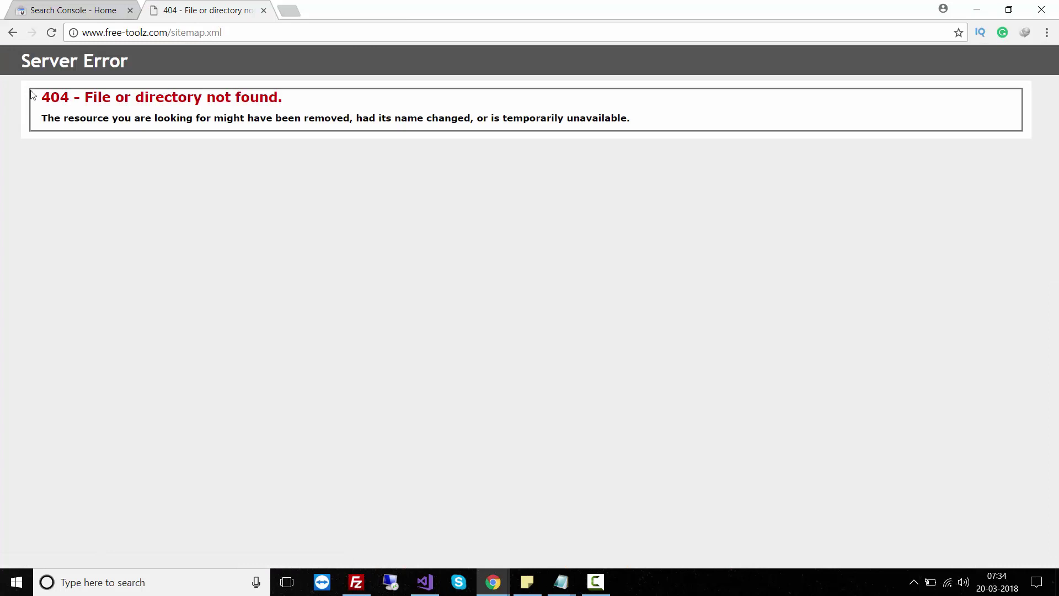
Go back to the Free-Toolz home page, check the Search Console tab, and start a blank tab.
{"action": "left_click", "coordinate": [13, 32]}
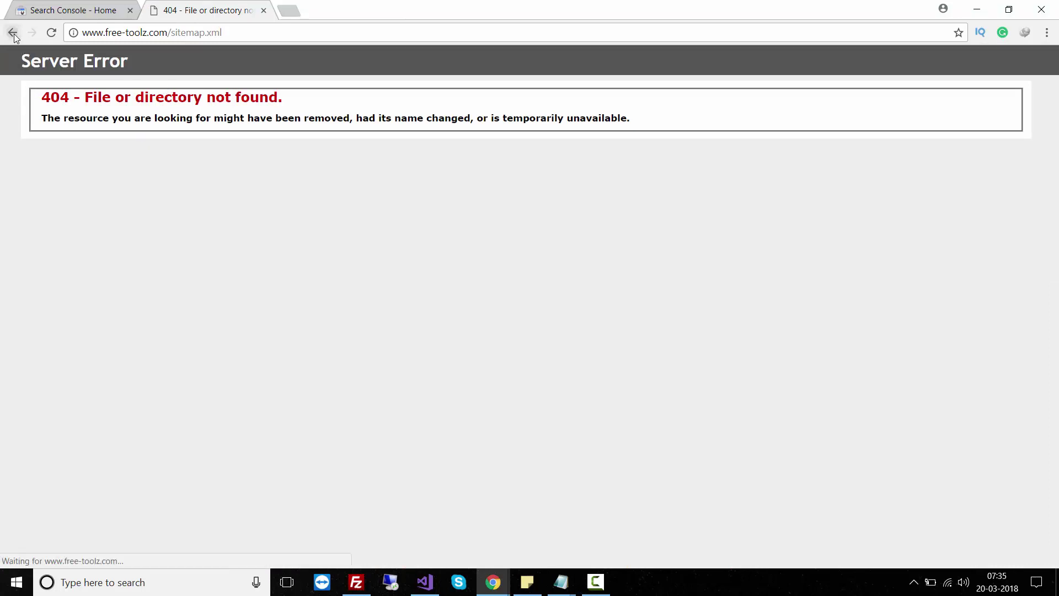
{"action": "left_click", "coordinate": [88, 11]}
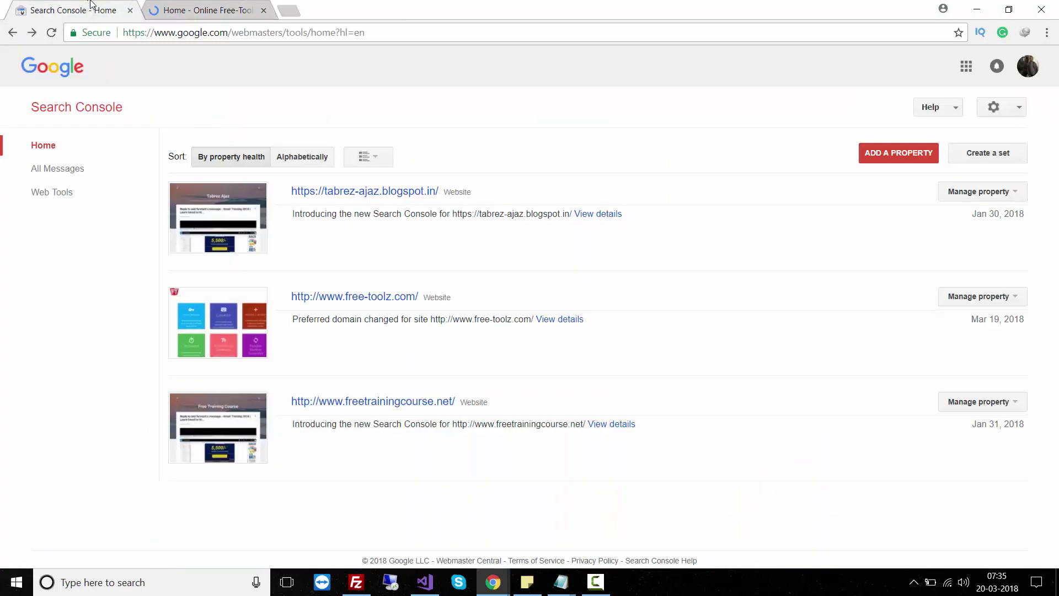
{"action": "left_click", "coordinate": [286, 14]}
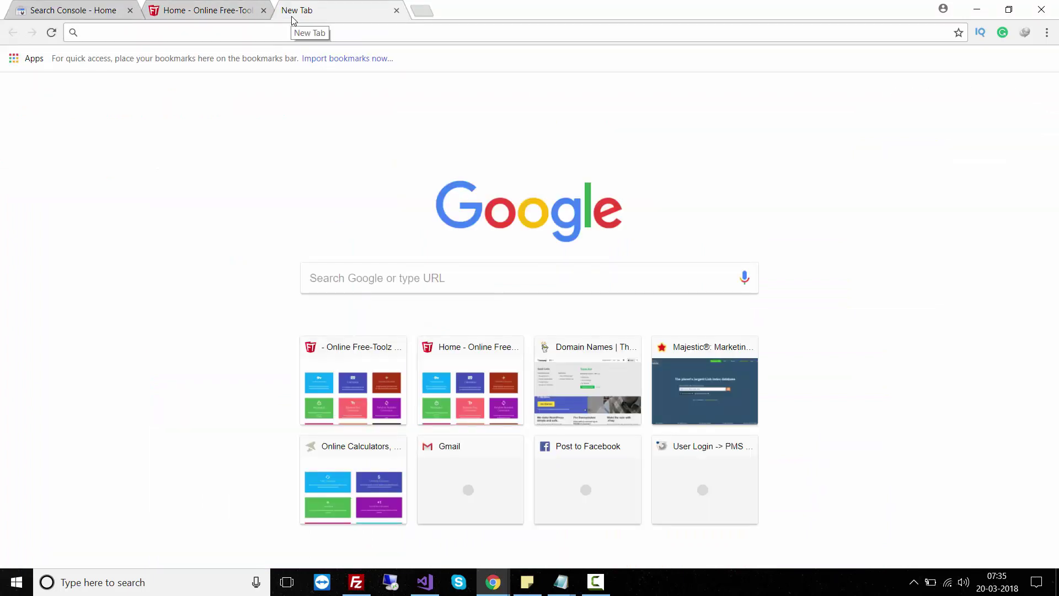
Open the sitemaps.org Protocol page and scroll down to the Sample XML Sitemap.
{"action": "key", "text": "ctrl+w"}
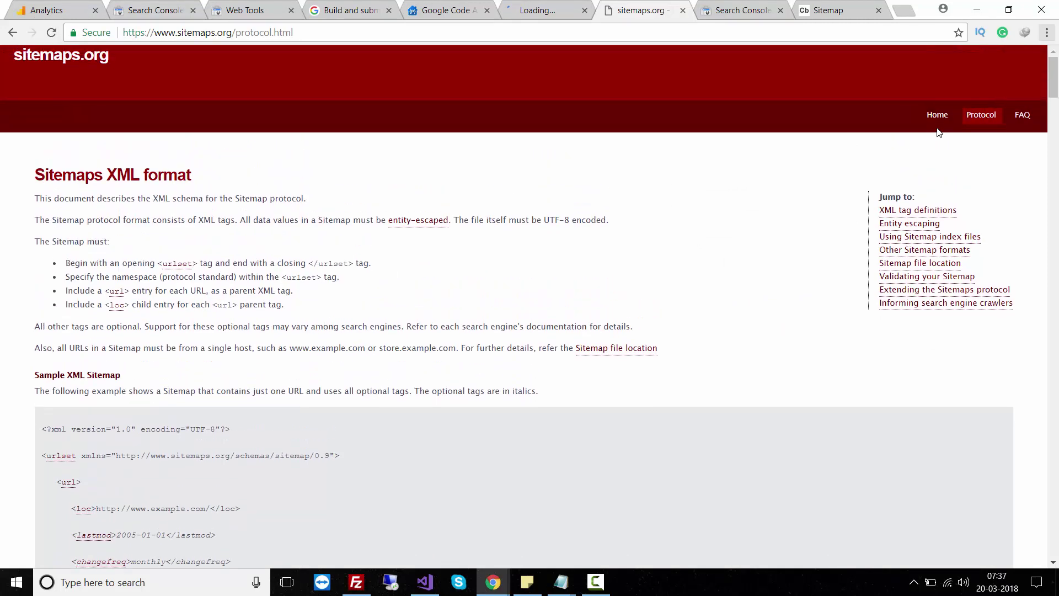
{"action": "left_click", "coordinate": [982, 115]}
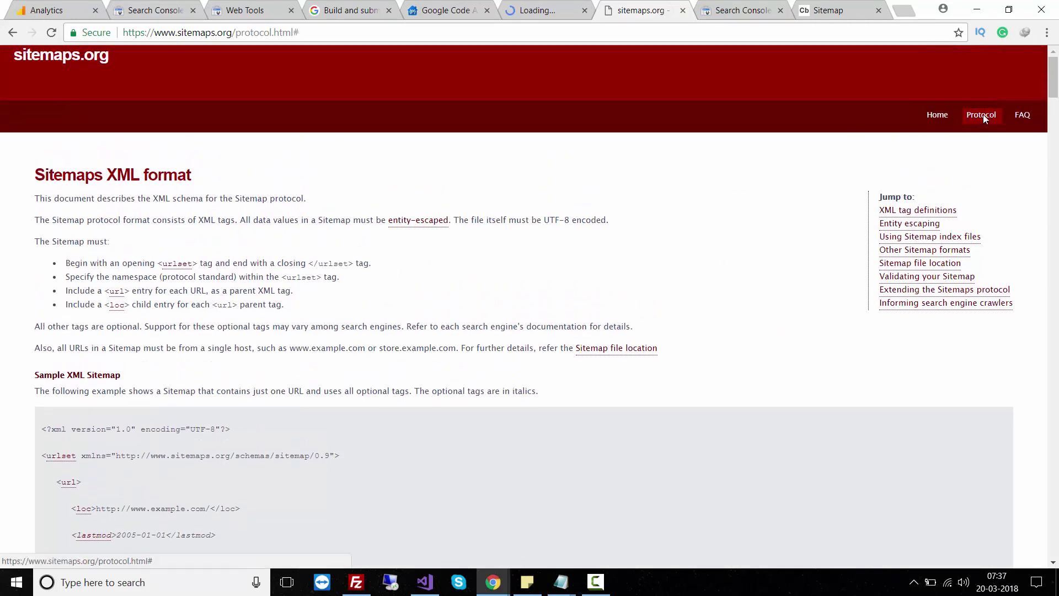
{"action": "scroll", "coordinate": [589, 262], "scroll_direction": "down", "scroll_amount": 4}
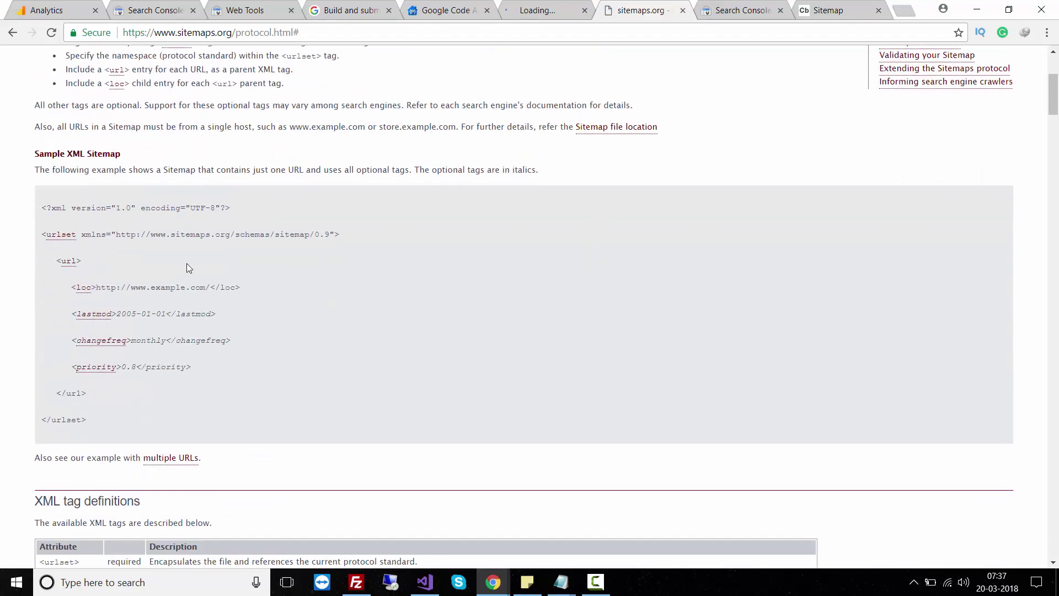
{"action": "scroll", "coordinate": [187, 264], "scroll_direction": "down", "scroll_amount": 1}
Select the entire single-URL sample XML sitemap for reference.
{"action": "left_click_drag", "start_coordinate": [36, 129], "coordinate": [93, 130]}
{"action": "left_click_drag", "start_coordinate": [47, 179], "coordinate": [219, 179]}
{"action": "left_click_drag", "start_coordinate": [131, 182], "coordinate": [32, 205]}
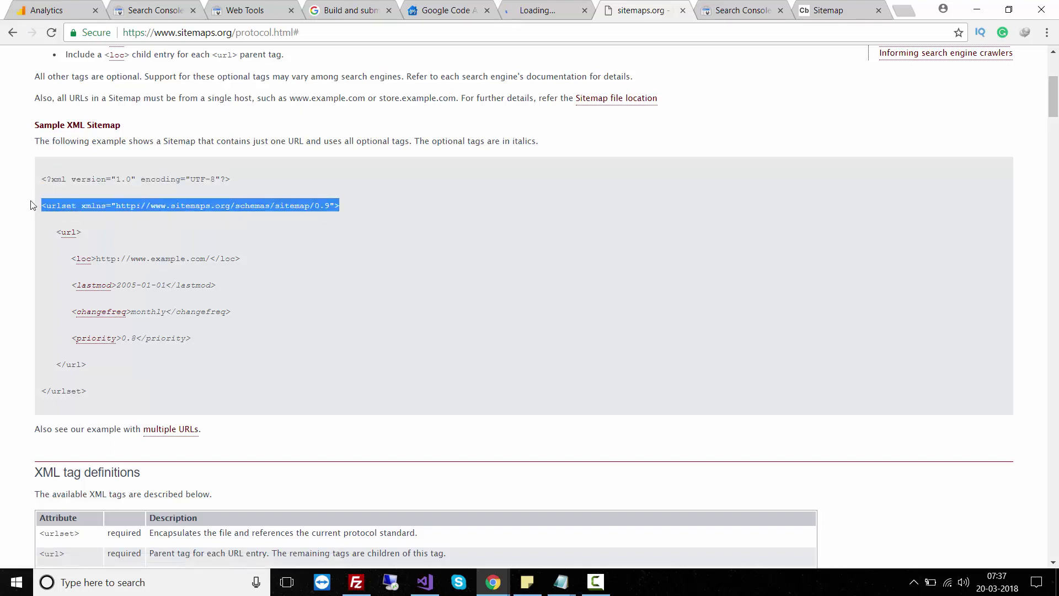
{"action": "scroll", "coordinate": [48, 236], "scroll_direction": "down", "scroll_amount": 1}
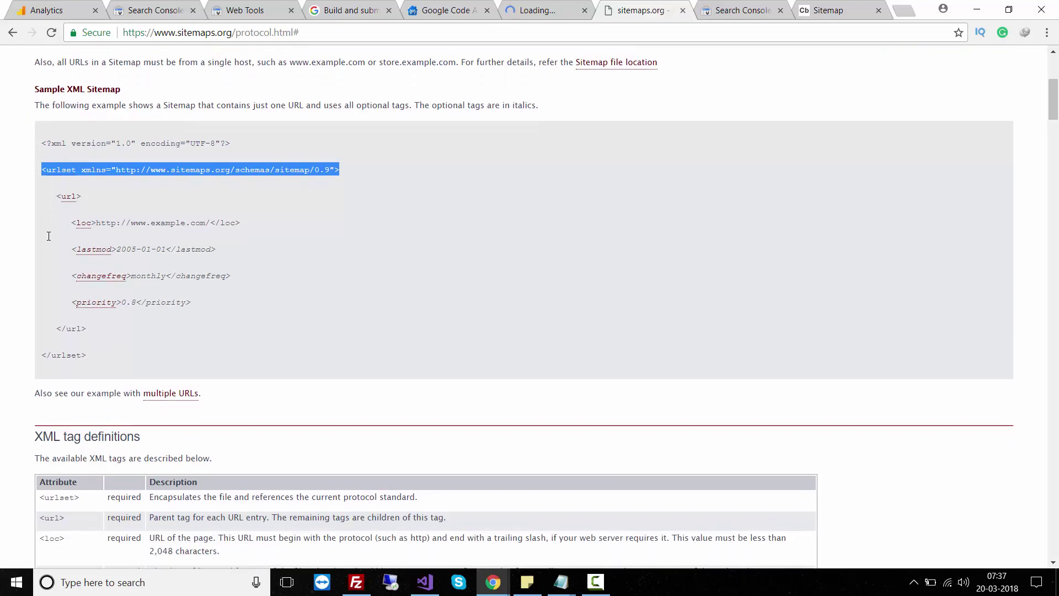
{"action": "left_click_drag", "start_coordinate": [81, 194], "coordinate": [276, 221]}
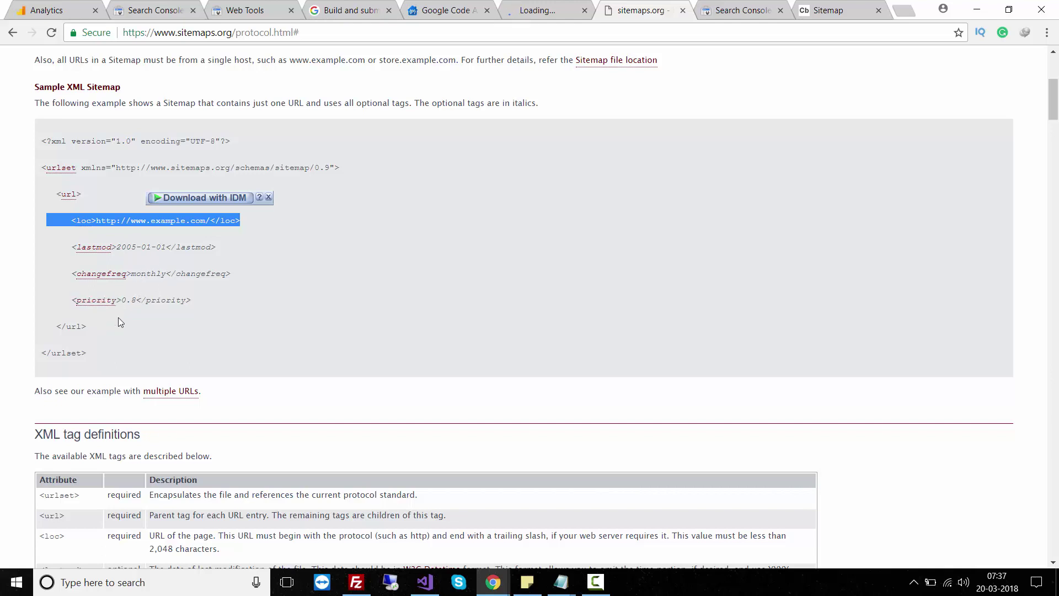
{"action": "scroll", "coordinate": [118, 316], "scroll_direction": "down", "scroll_amount": 1}
{"action": "left_click_drag", "start_coordinate": [114, 295], "coordinate": [44, 72]}
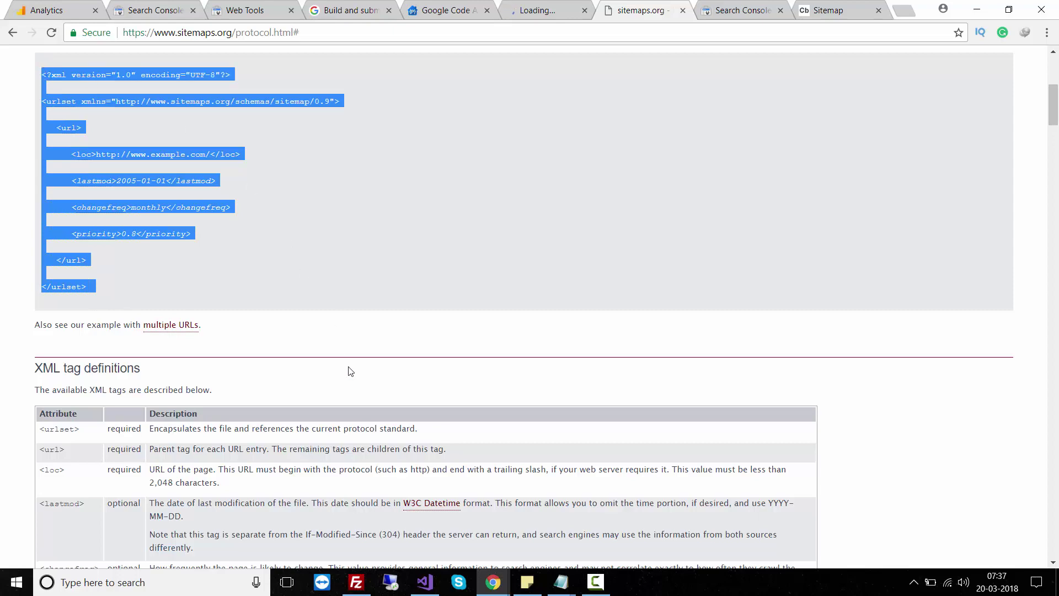
{"action": "left_click", "coordinate": [425, 582]}
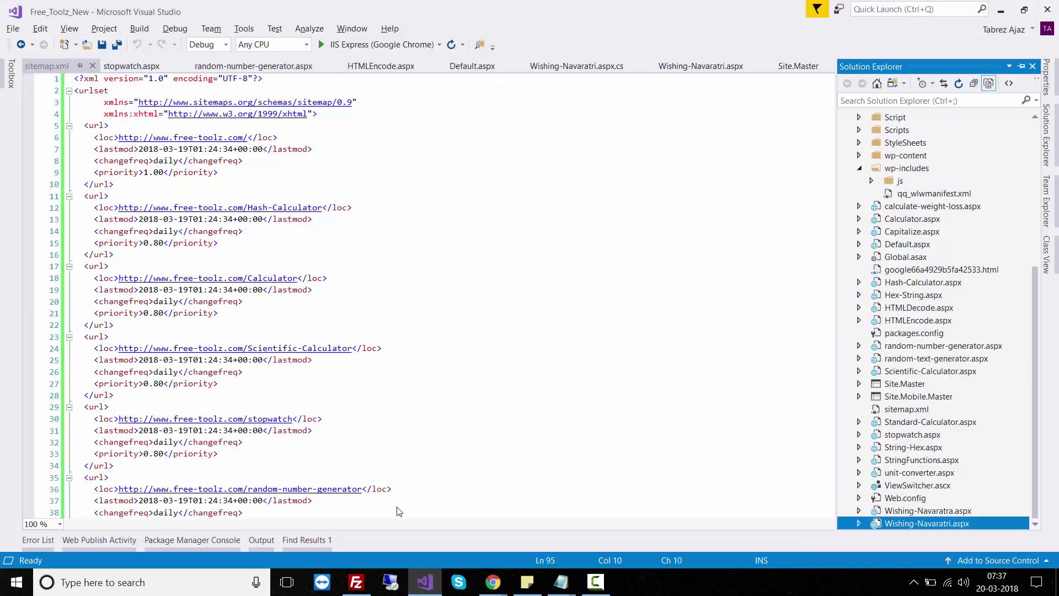
{"action": "left_click", "coordinate": [375, 321]}
{"action": "scroll", "coordinate": [374, 321], "scroll_direction": "down", "scroll_amount": 1}
{"action": "scroll", "coordinate": [374, 321], "scroll_direction": "down", "scroll_amount": 20}
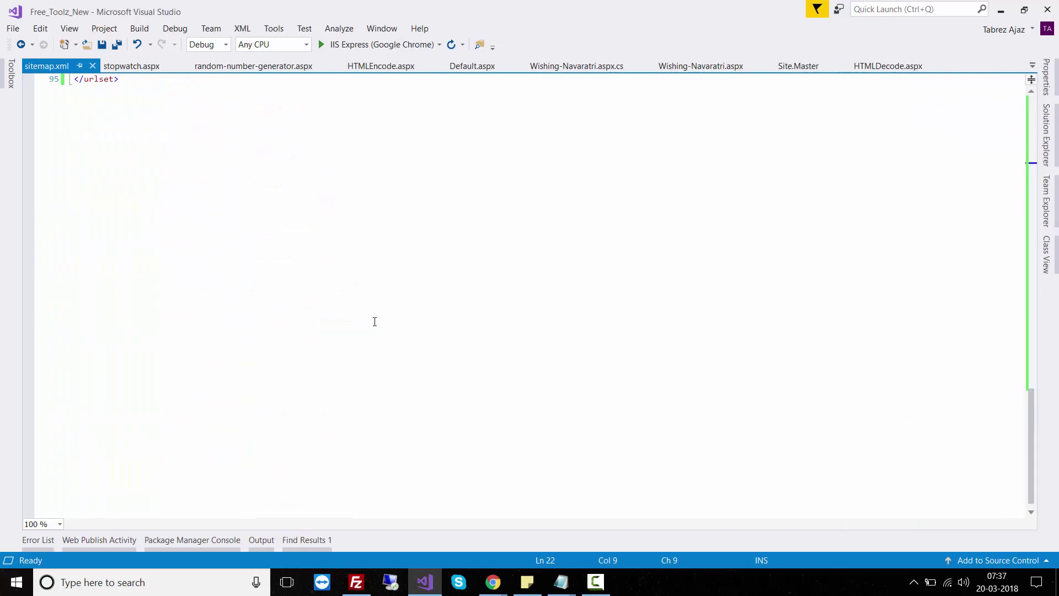
{"action": "scroll", "coordinate": [374, 322], "scroll_direction": "up", "scroll_amount": 20}
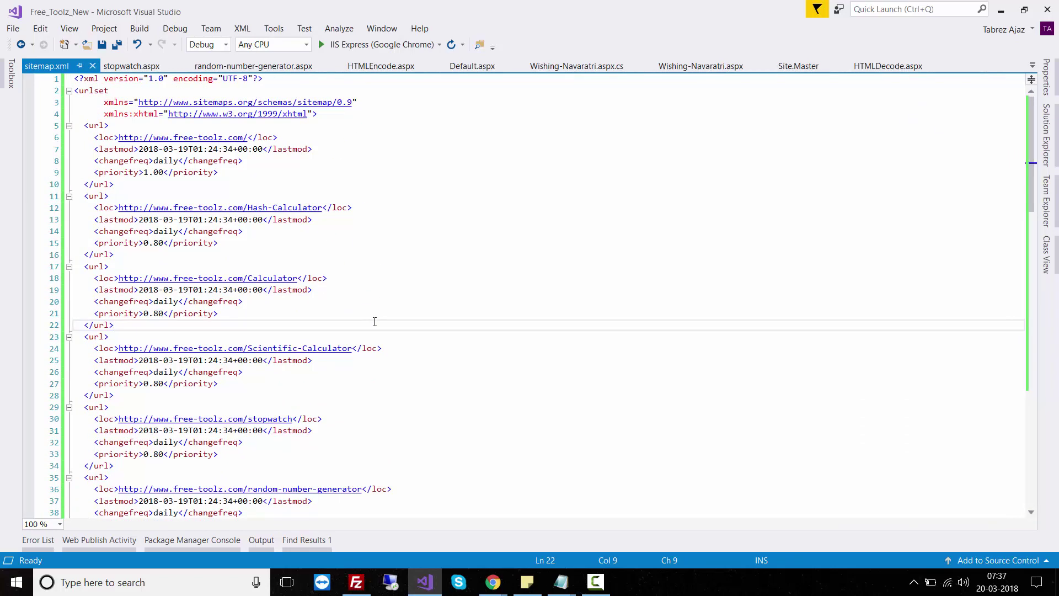
{"action": "scroll", "coordinate": [375, 321], "scroll_direction": "down", "scroll_amount": 1}
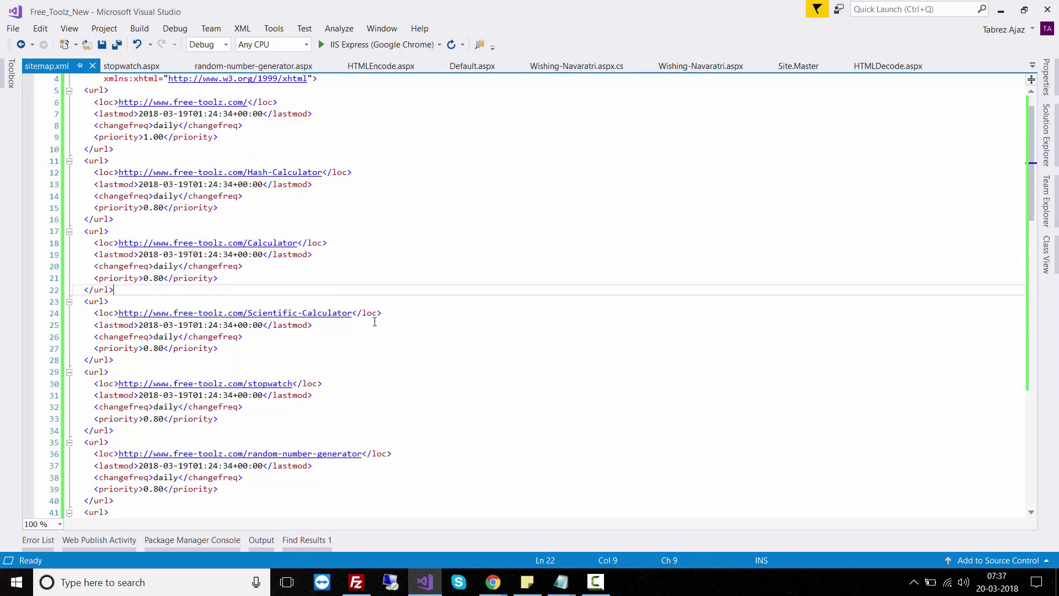
{"action": "scroll", "coordinate": [374, 321], "scroll_direction": "up", "scroll_amount": 1}
{"action": "scroll", "coordinate": [374, 322], "scroll_direction": "down", "scroll_amount": 20}
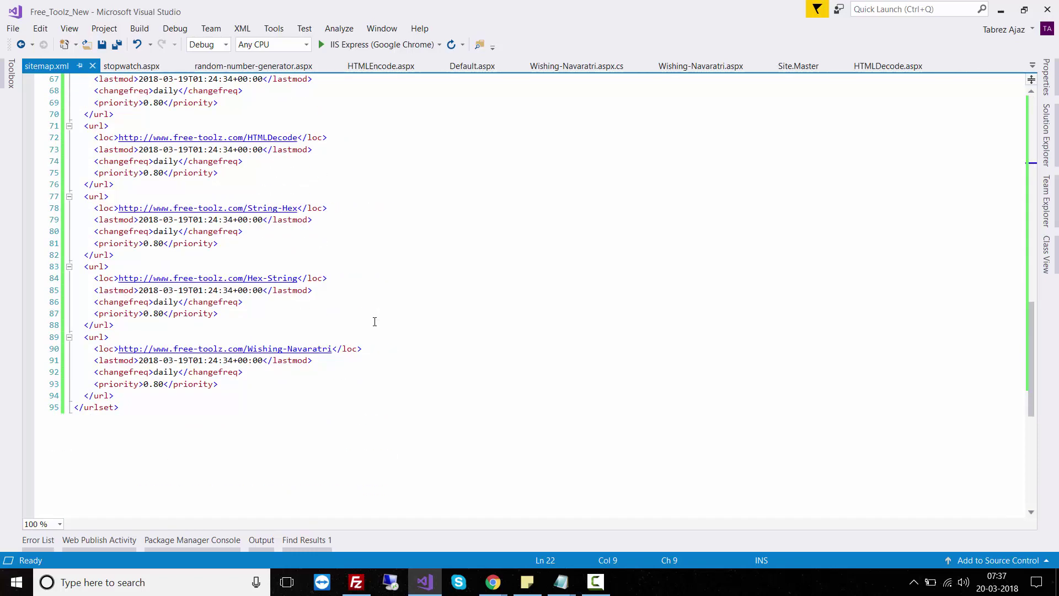
{"action": "scroll", "coordinate": [374, 322], "scroll_direction": "up", "scroll_amount": 19}
{"action": "scroll", "coordinate": [374, 321], "scroll_direction": "up", "scroll_amount": 6}
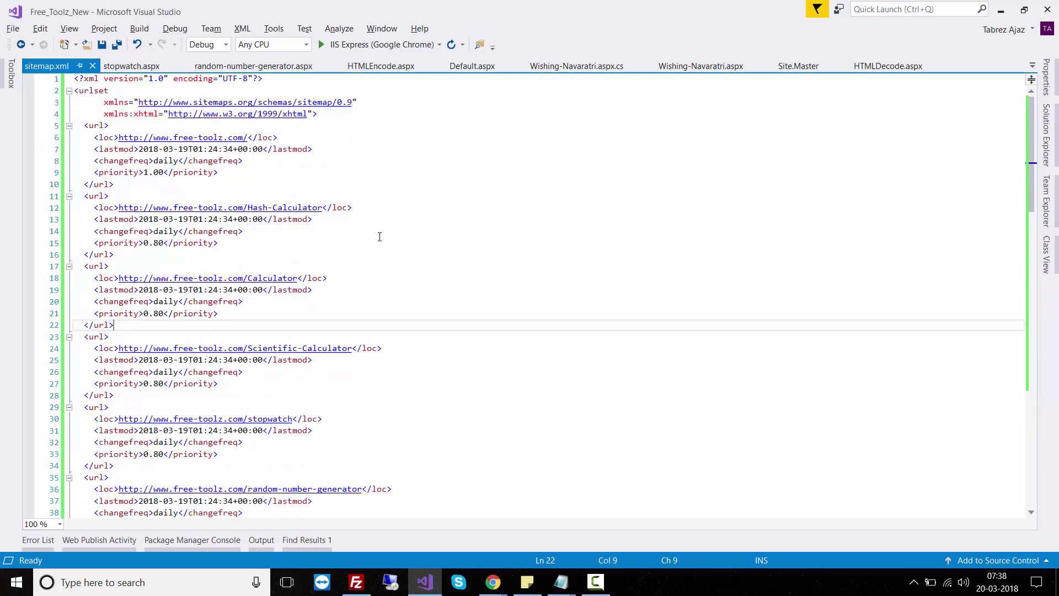
Go to xml-sitemaps.com in a new Chrome tab.
{"action": "key", "text": "alt+Tab"}
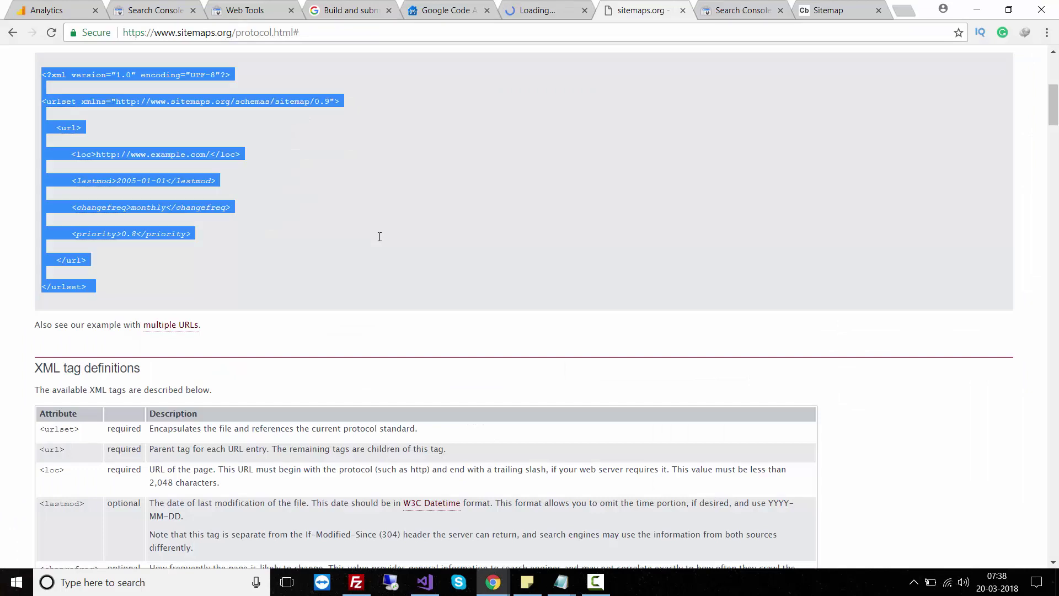
{"action": "key", "text": "alt+Tab"}
{"action": "key", "text": "alt+Tab"}
{"action": "key", "text": "ctrl+t"}
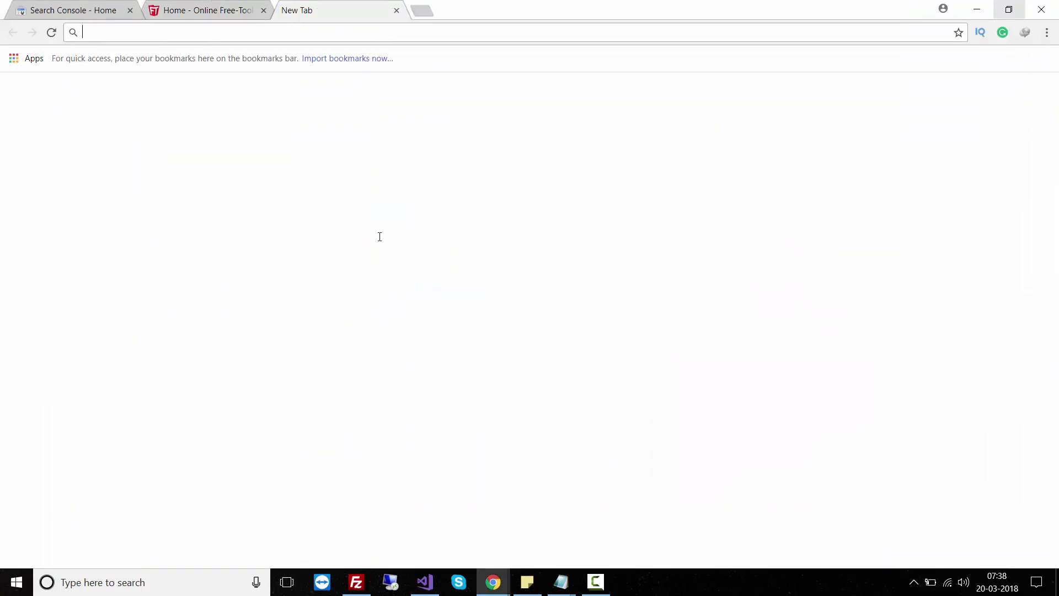
{"action": "type", "text": "xml-sitemaps.com"}
{"action": "key", "text": "Return"}
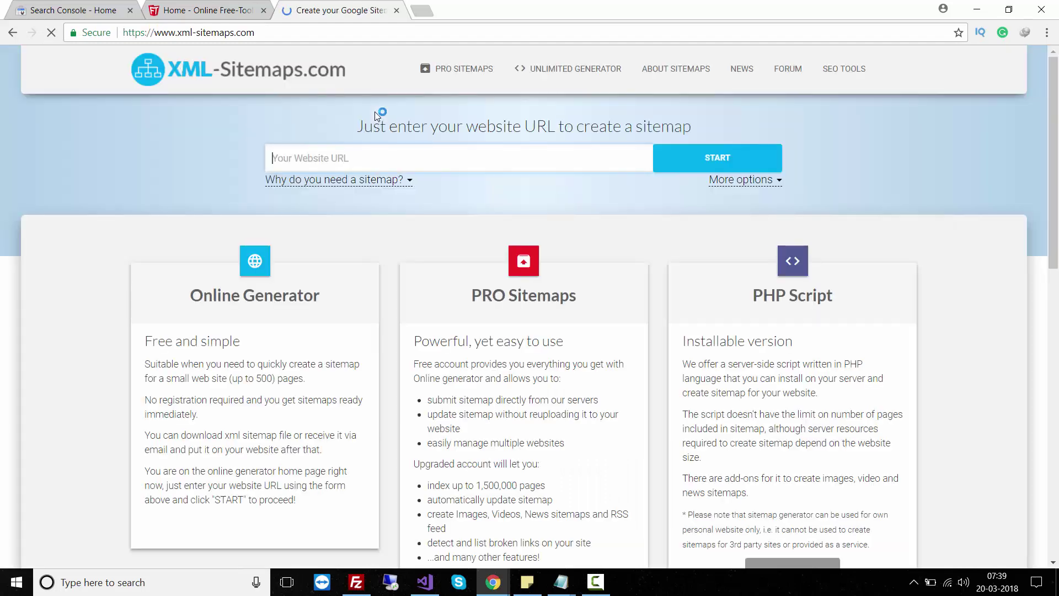
Fill the website address from autofill and start the crawl, ending with 1 page scanned and 1 added.
{"action": "left_click", "coordinate": [423, 156]}
{"action": "left_click_drag", "start_coordinate": [423, 156], "coordinate": [257, 159]}
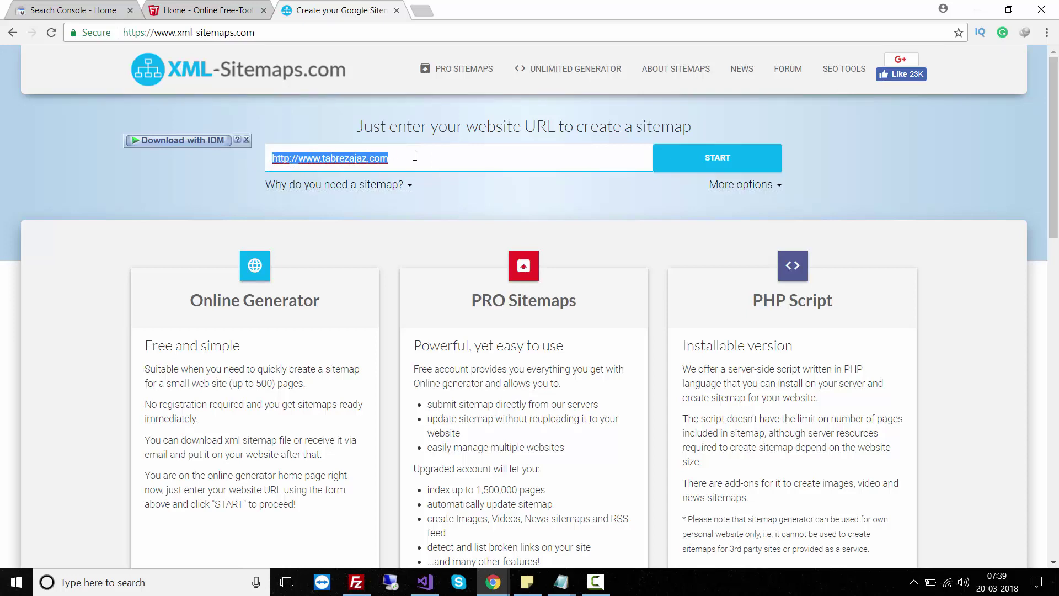
{"action": "left_click", "coordinate": [227, 10]}
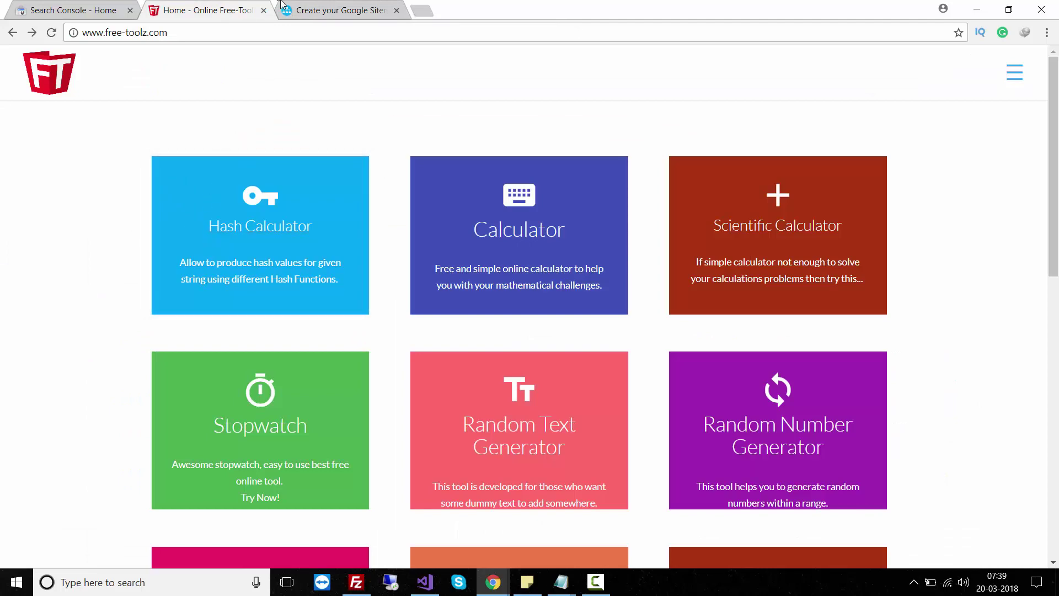
{"action": "left_click", "coordinate": [321, 8]}
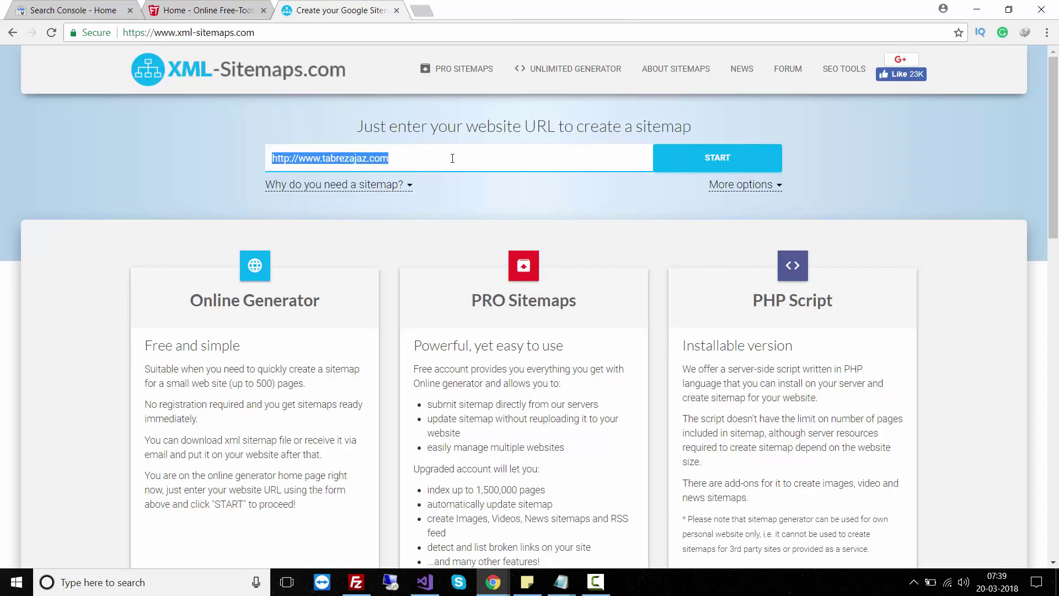
{"action": "left_click", "coordinate": [497, 159]}
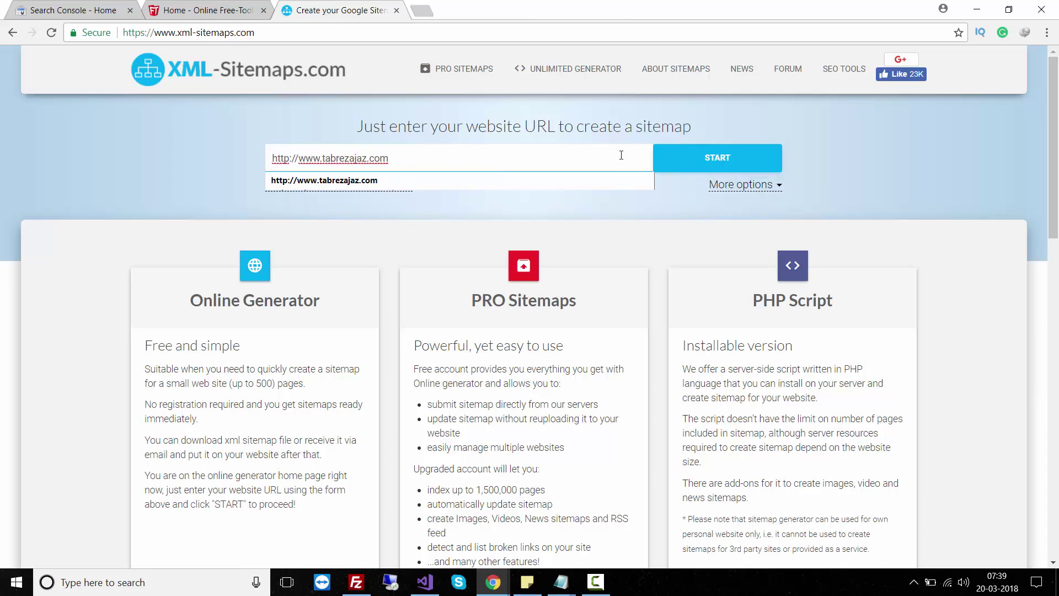
{"action": "left_click", "coordinate": [711, 160]}
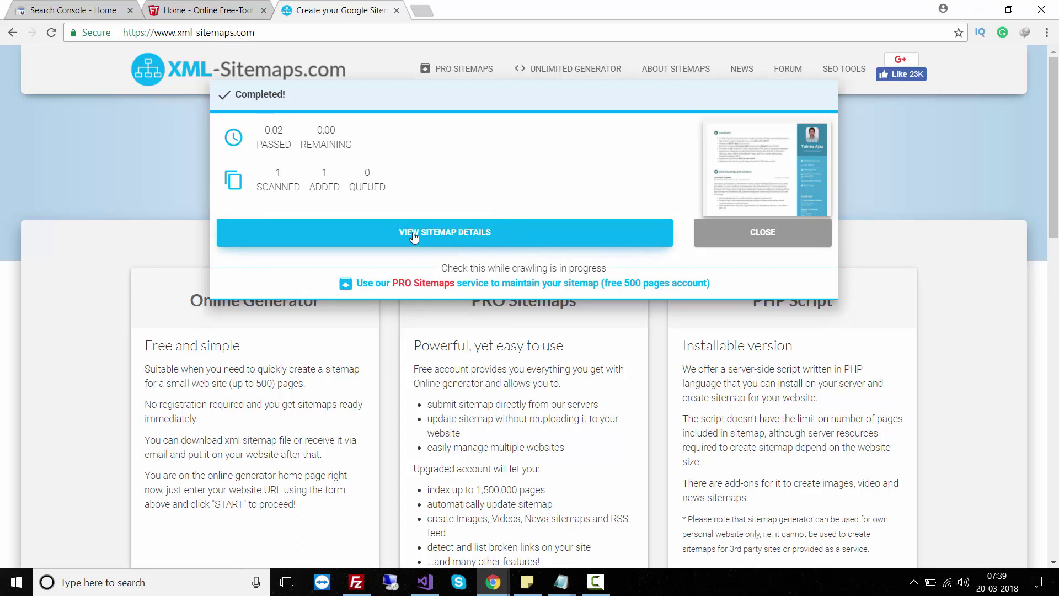
Download sitemap (2).xml from the sitemap details page and open it maximized in Notepad.
{"action": "left_click", "coordinate": [485, 235]}
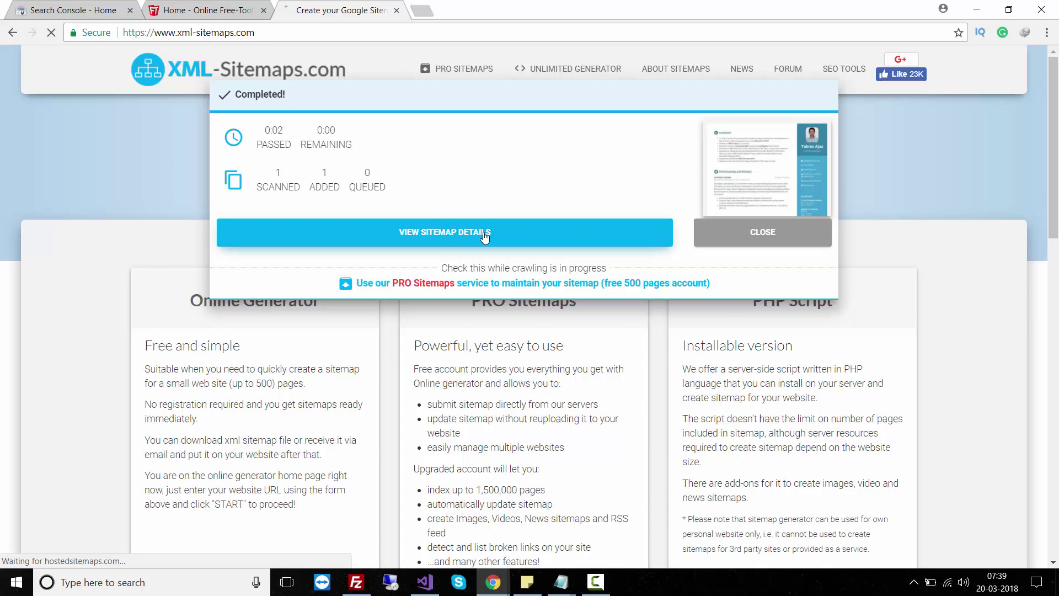
{"action": "scroll", "coordinate": [485, 237], "scroll_direction": "down", "scroll_amount": 2}
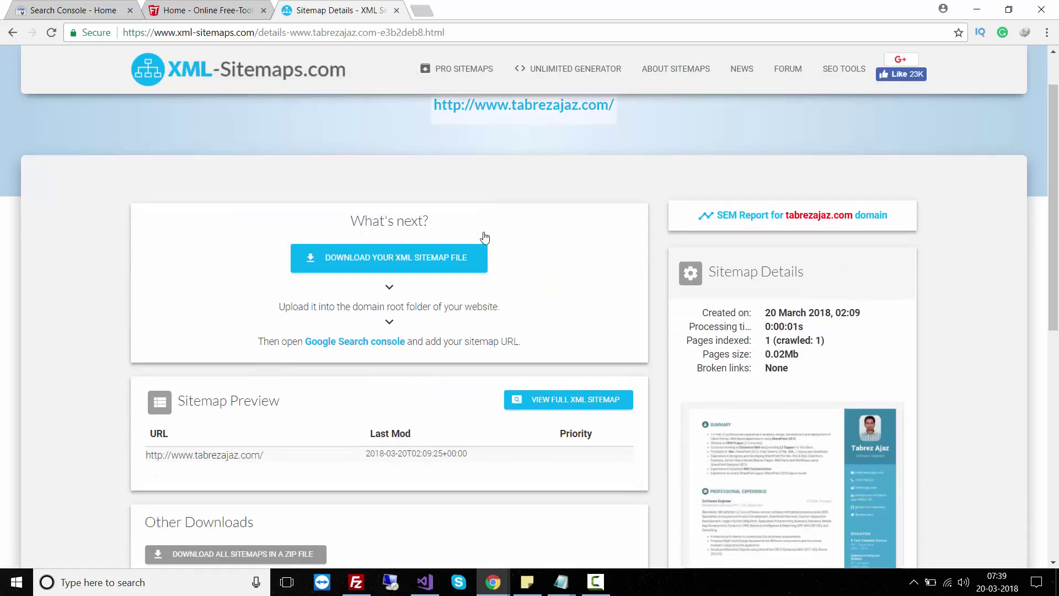
{"action": "scroll", "coordinate": [220, 341], "scroll_direction": "down", "scroll_amount": 4}
{"action": "scroll", "coordinate": [220, 340], "scroll_direction": "up", "scroll_amount": 6}
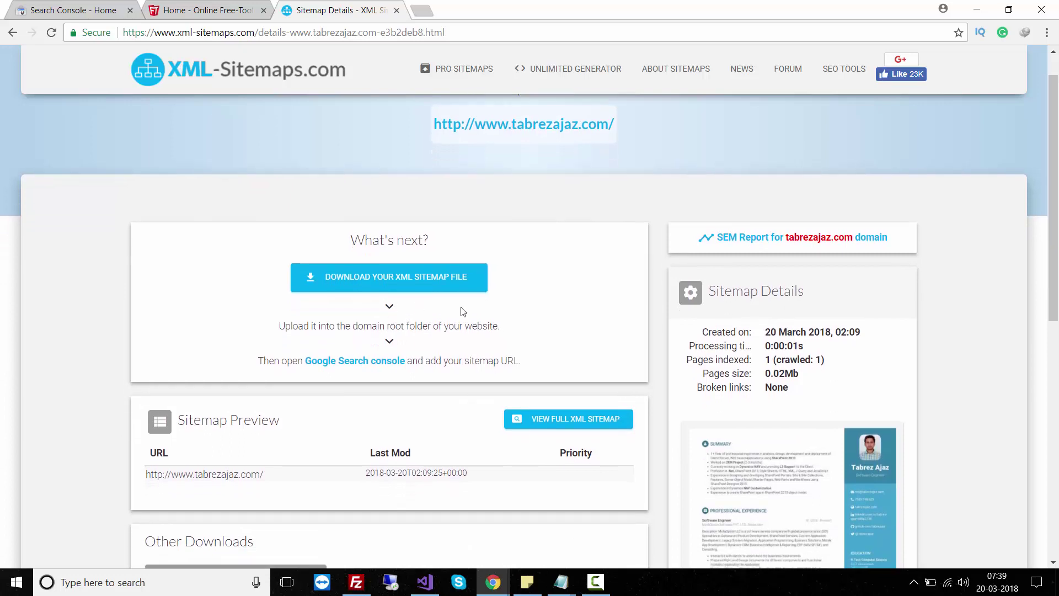
{"action": "left_click", "coordinate": [433, 277]}
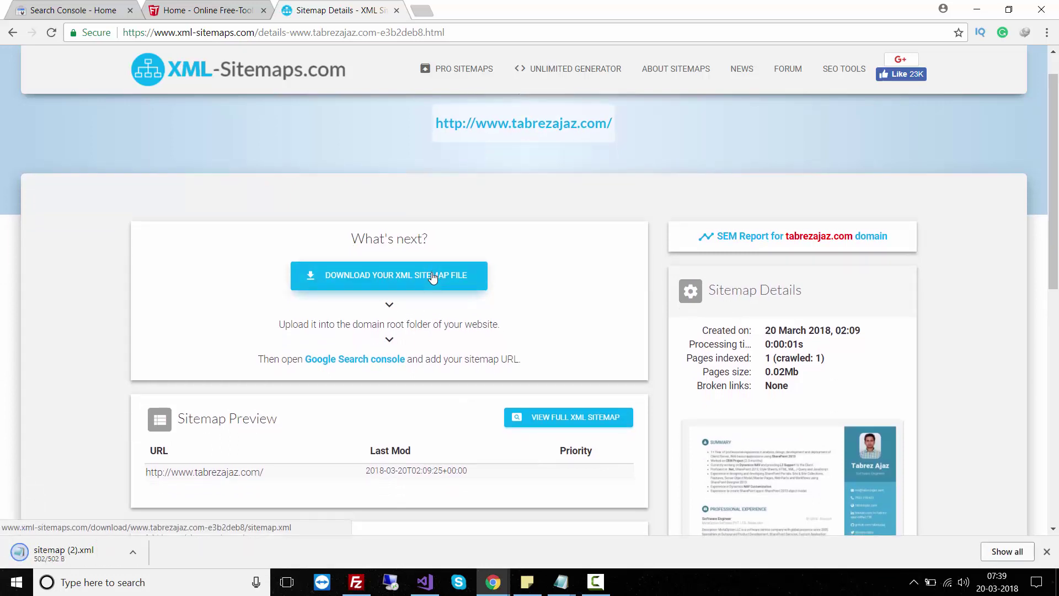
{"action": "scroll", "coordinate": [87, 532], "scroll_direction": "down", "scroll_amount": 1}
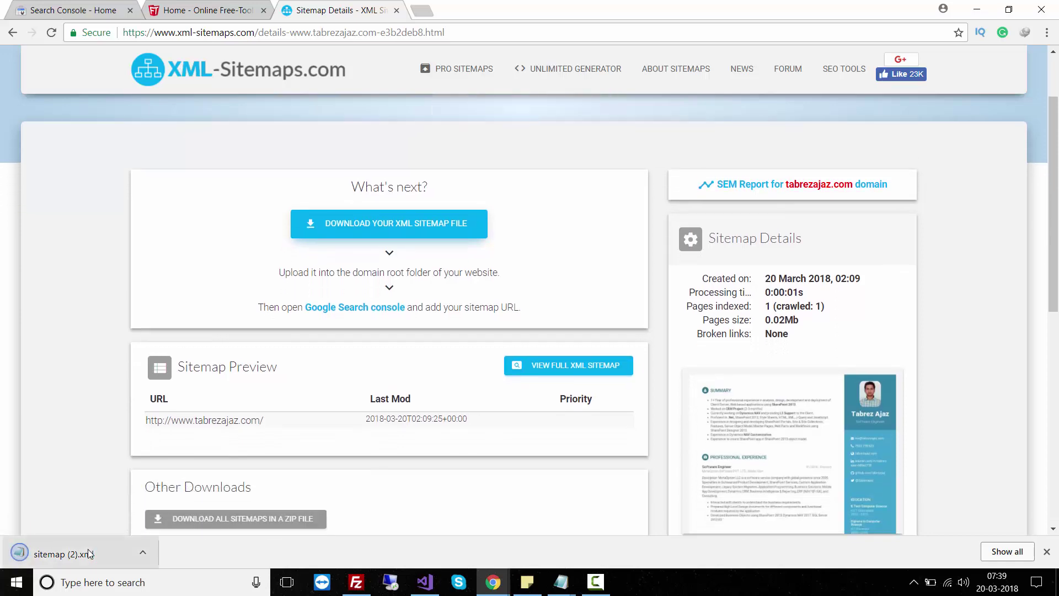
{"action": "left_click", "coordinate": [105, 555]}
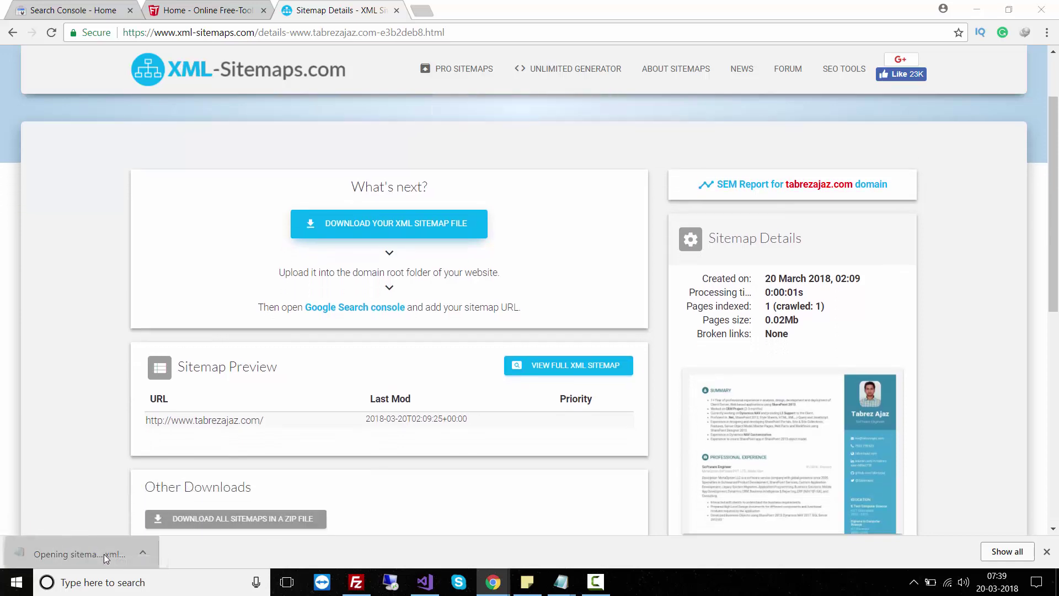
{"action": "left_click", "coordinate": [560, 66]}
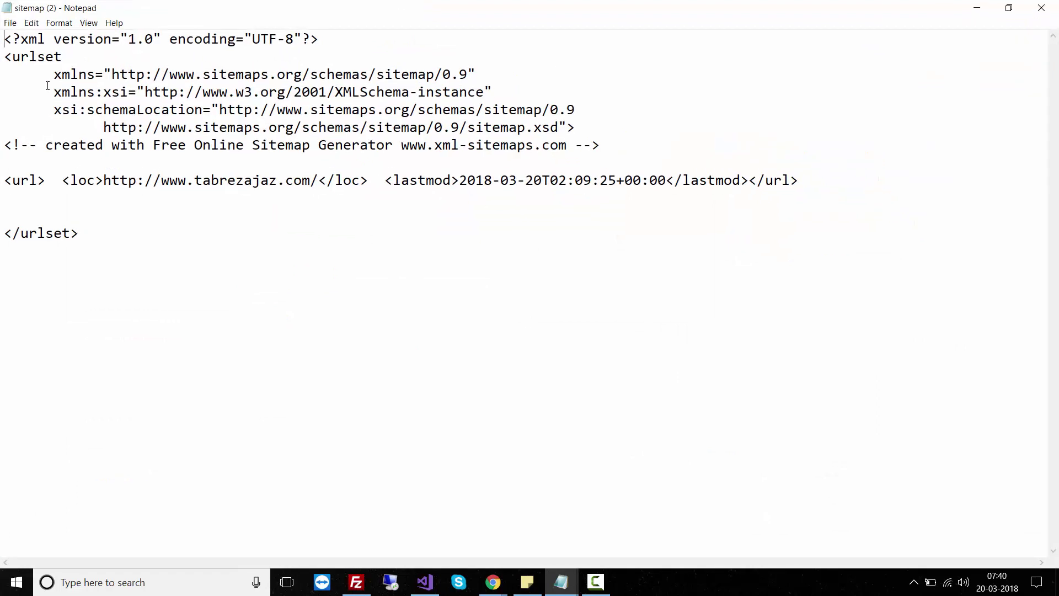
Move the <loc> and <lastmod> entries onto their own lines in the sitemap.
{"action": "left_click_drag", "start_coordinate": [45, 69], "coordinate": [583, 126]}
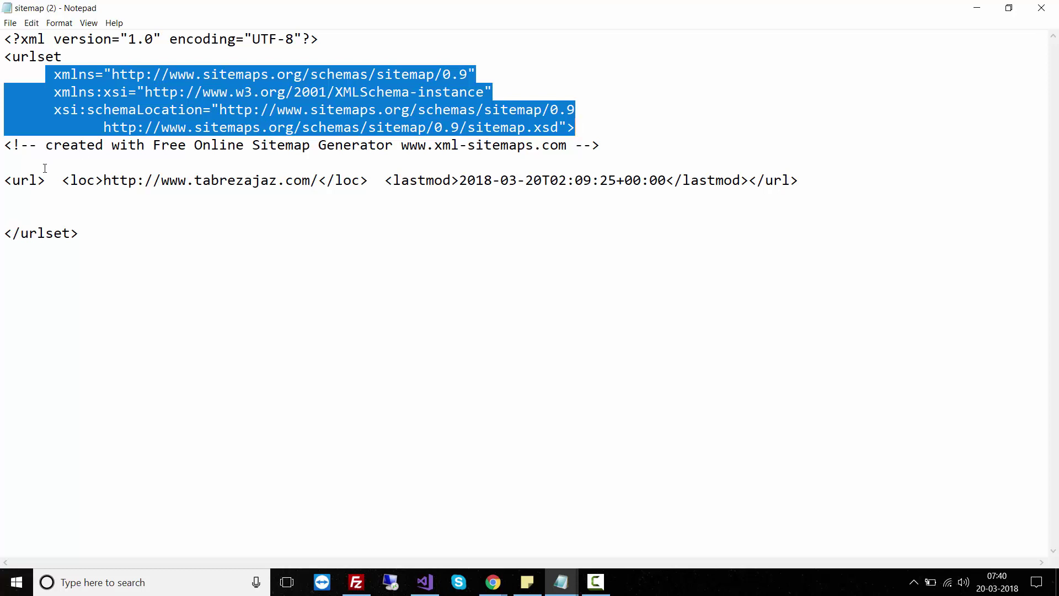
{"action": "left_click_drag", "start_coordinate": [36, 148], "coordinate": [509, 160]}
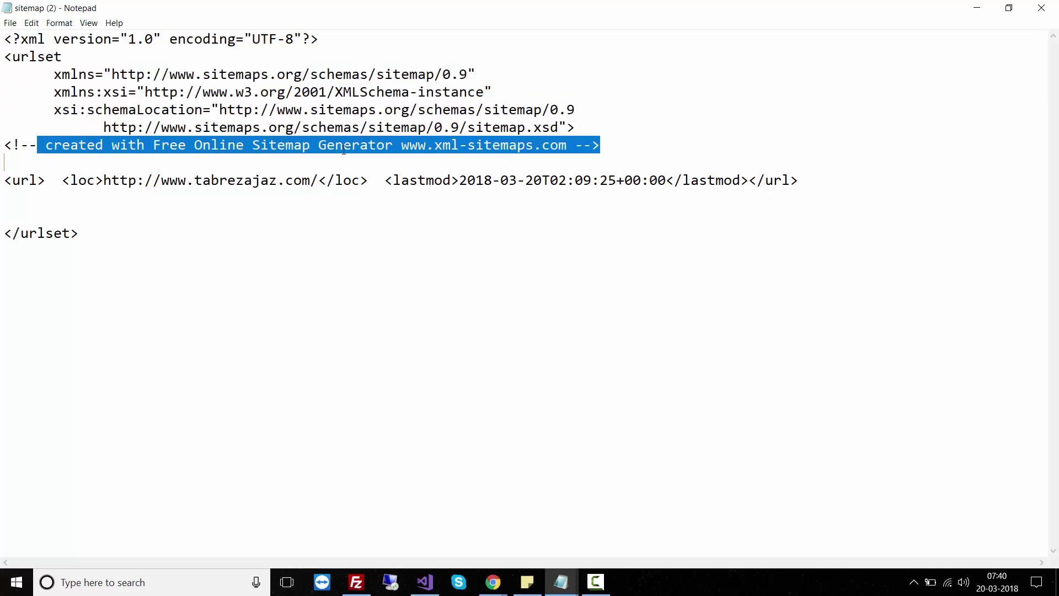
{"action": "left_click", "coordinate": [446, 146]}
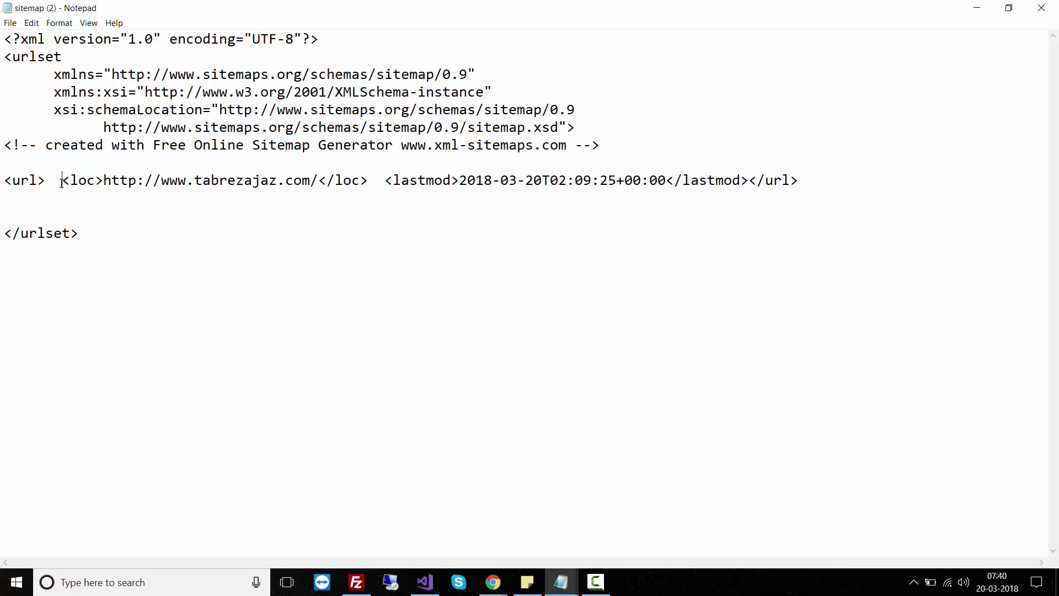
{"action": "key", "text": "Return"}
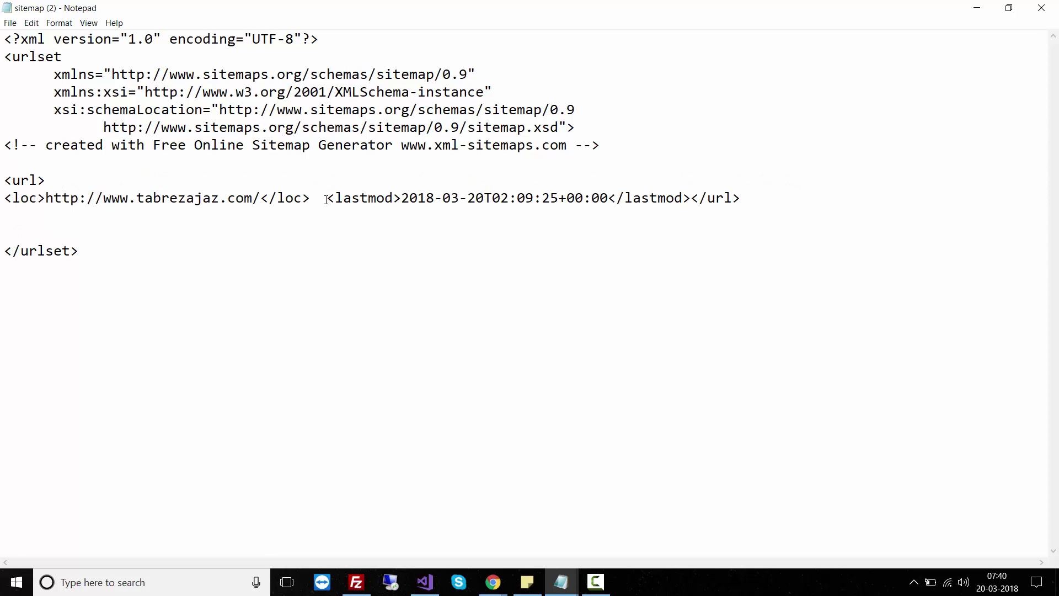
{"action": "key", "text": "Return"}
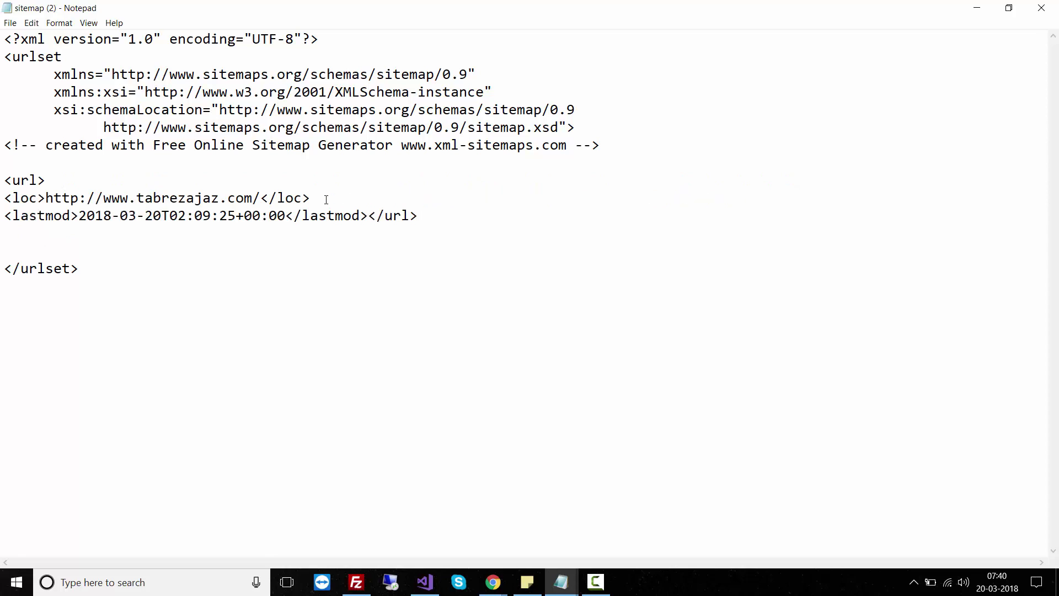
Compare the sitemap's structure with the sitemaps.org sample's urlset layout.
{"action": "key", "text": "alt+Tab"}
{"action": "key", "text": "alt+Tab"}
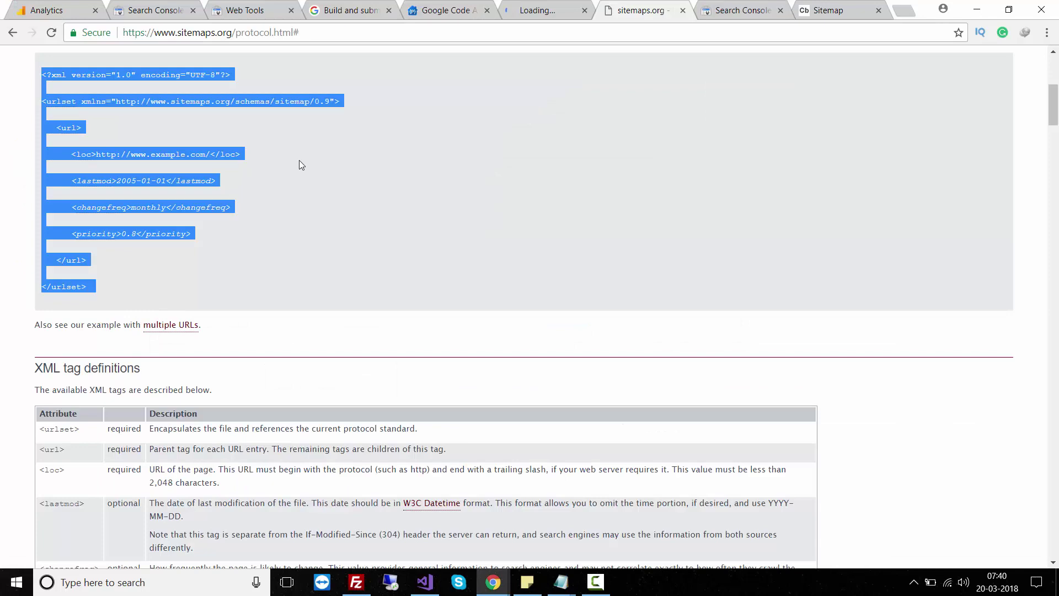
{"action": "left_click", "coordinate": [137, 117]}
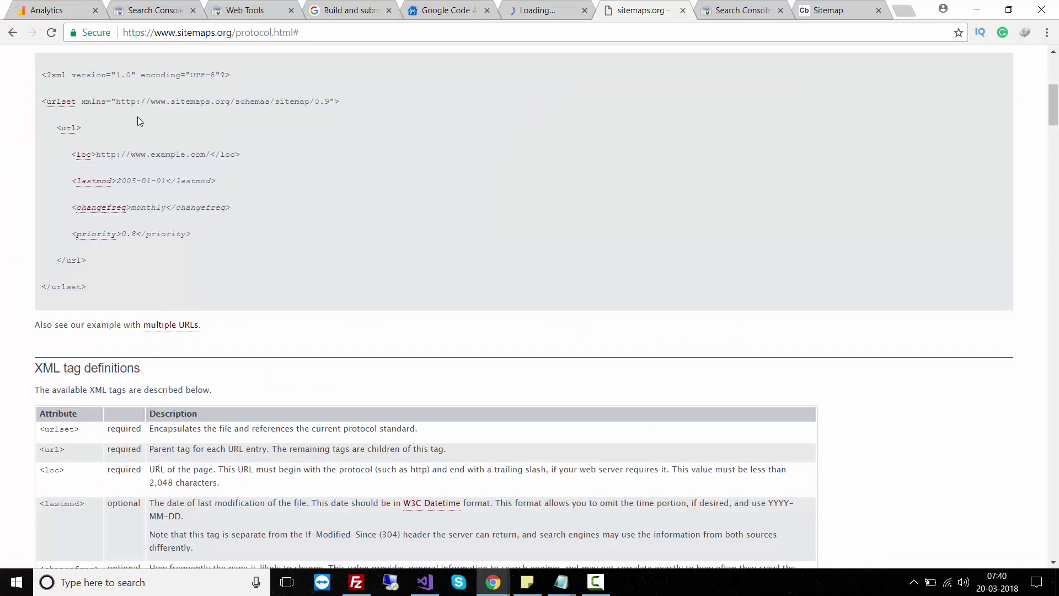
{"action": "double_click", "coordinate": [65, 101]}
{"action": "key", "text": "alt+Tab"}
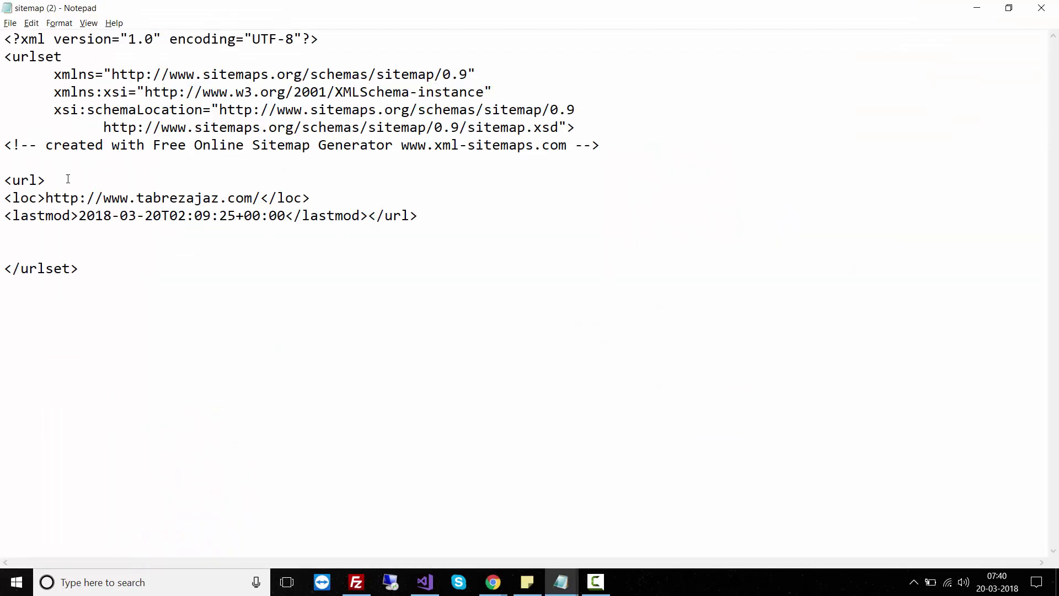
{"action": "key", "text": "alt+Tab"}
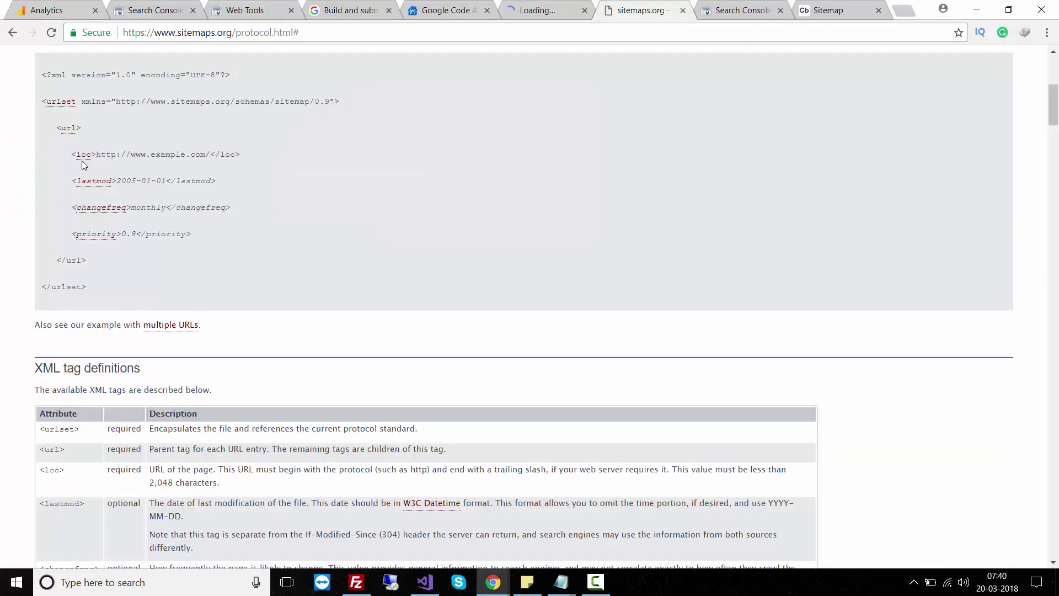
{"action": "key", "text": "alt+Tab"}
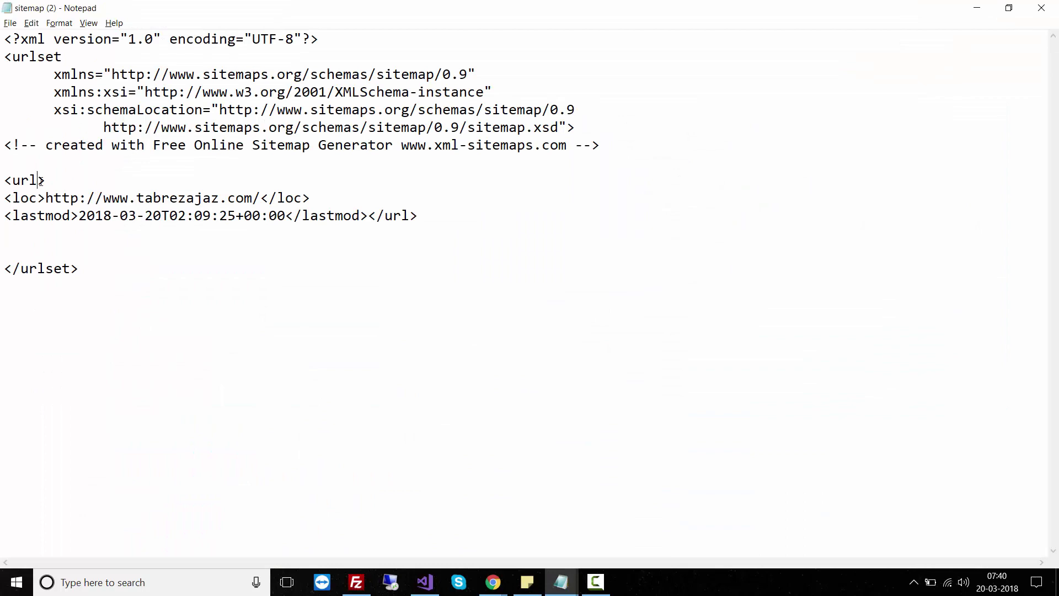
{"action": "key", "text": "alt+Tab"}
{"action": "key", "text": "alt+Tab"}
Delete the blank lines above </urlset> and minimize Notepad.
{"action": "left_click_drag", "start_coordinate": [53, 214], "coordinate": [277, 215]}
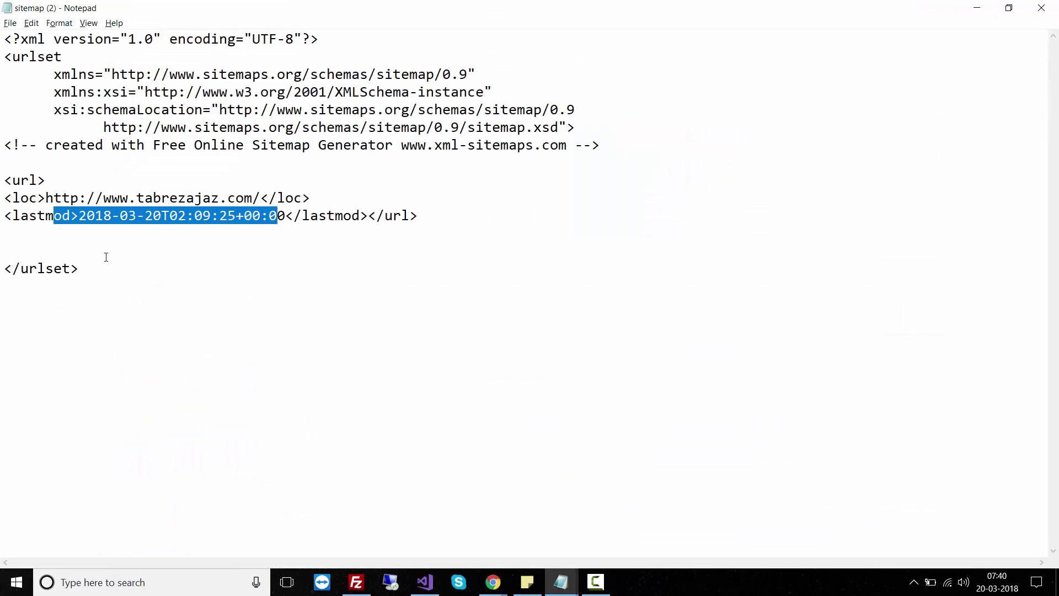
{"action": "left_click", "coordinate": [106, 257]}
{"action": "key", "text": "BackSpace"}
{"action": "key", "text": "BackSpace"}
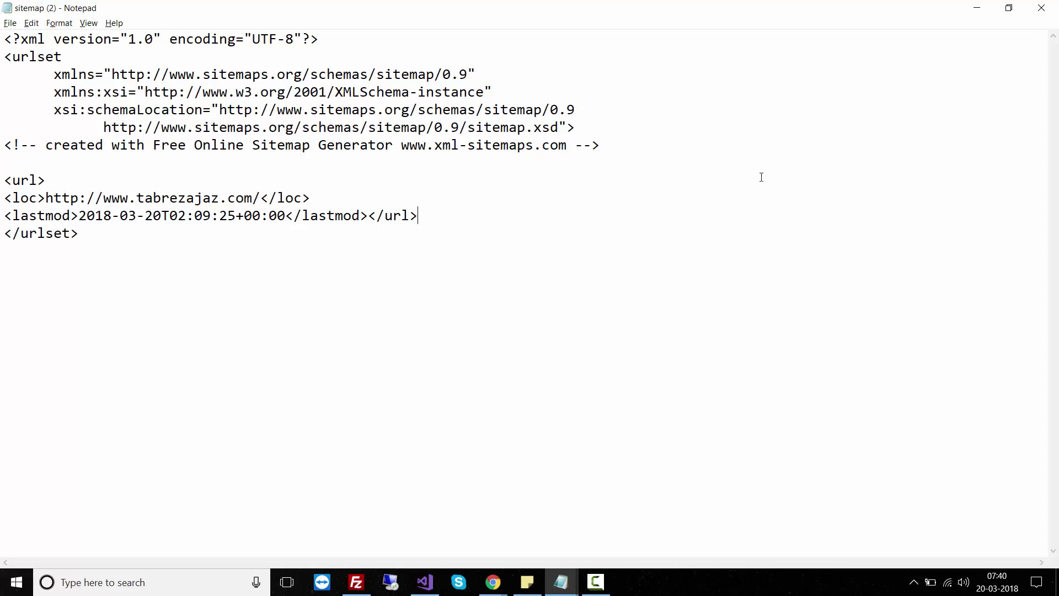
{"action": "left_click", "coordinate": [976, 7]}
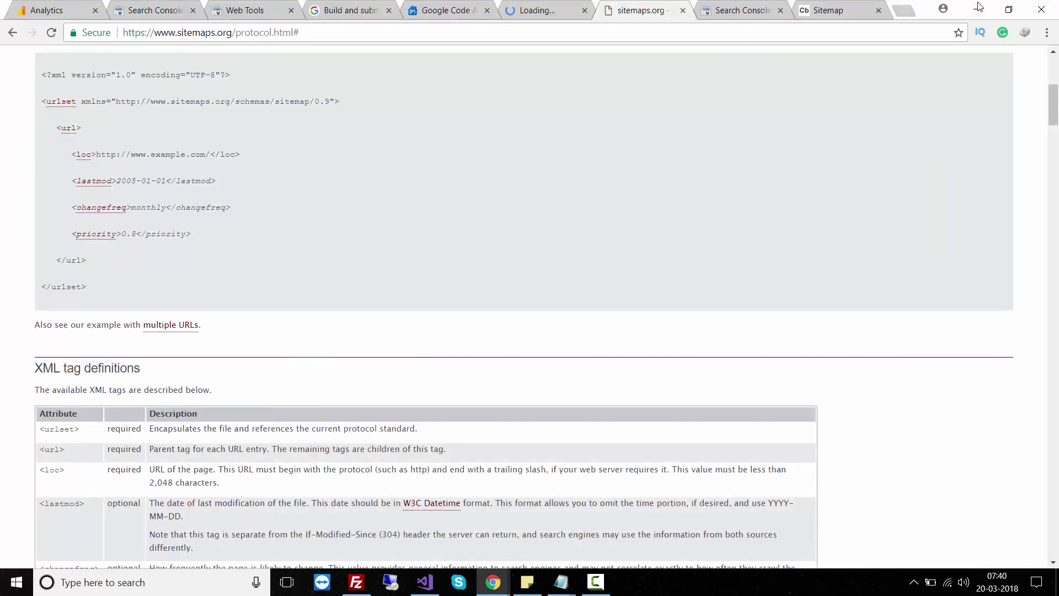
{"action": "left_click", "coordinate": [356, 582]}
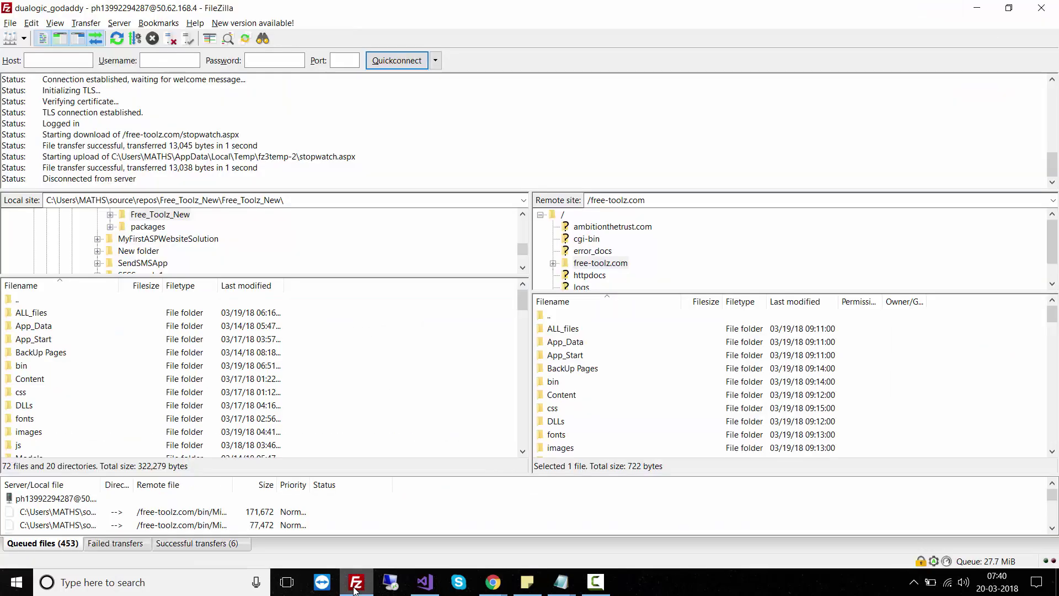
{"action": "key", "text": "alt+Tab"}
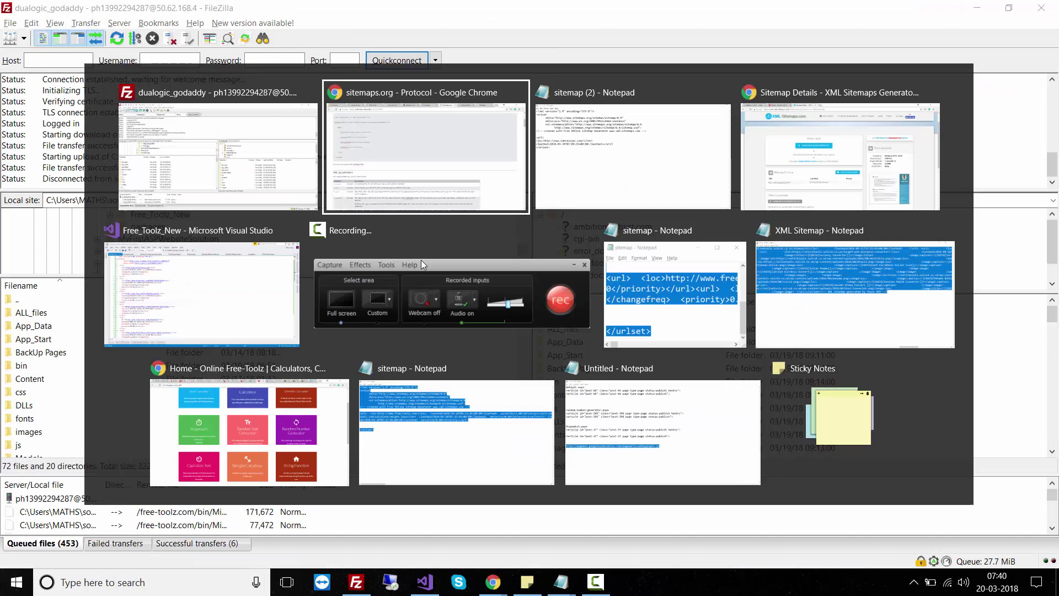
{"action": "left_click", "coordinate": [77, 8]}
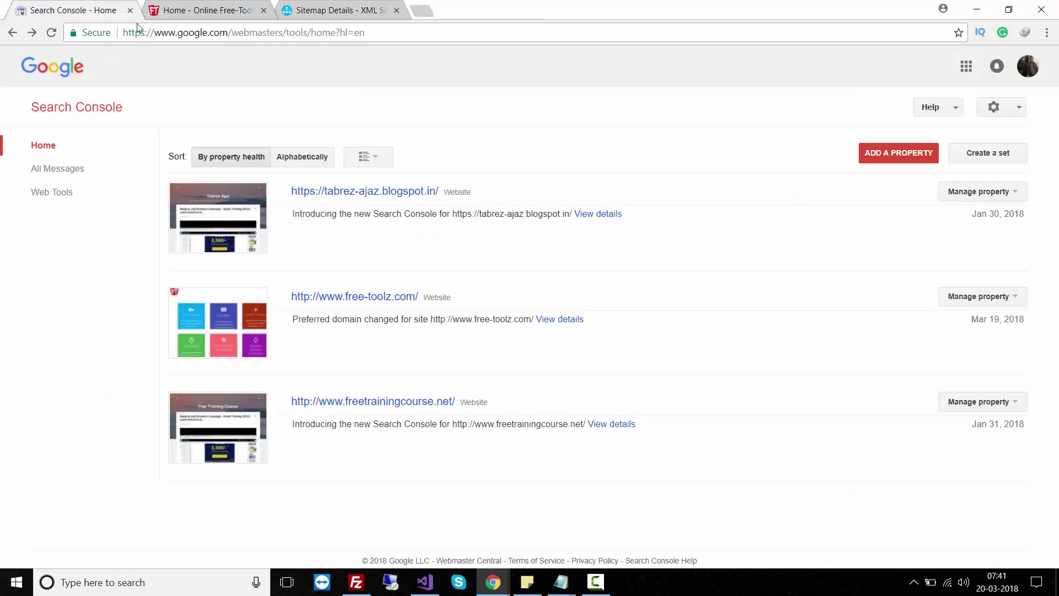
{"action": "left_click", "coordinate": [353, 298]}
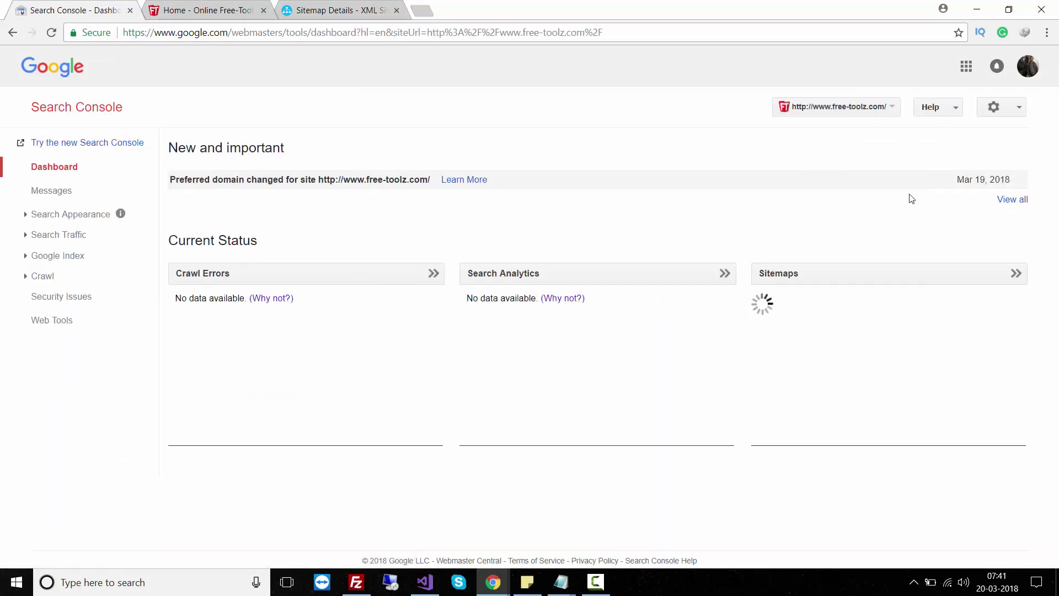
{"action": "left_click", "coordinate": [35, 280]}
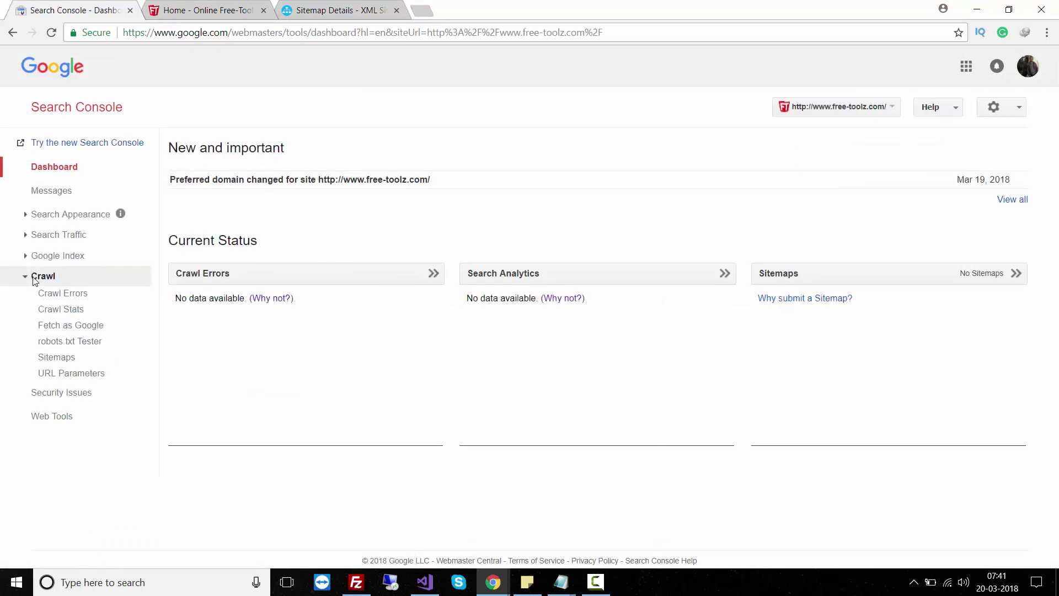
{"action": "left_click", "coordinate": [57, 358]}
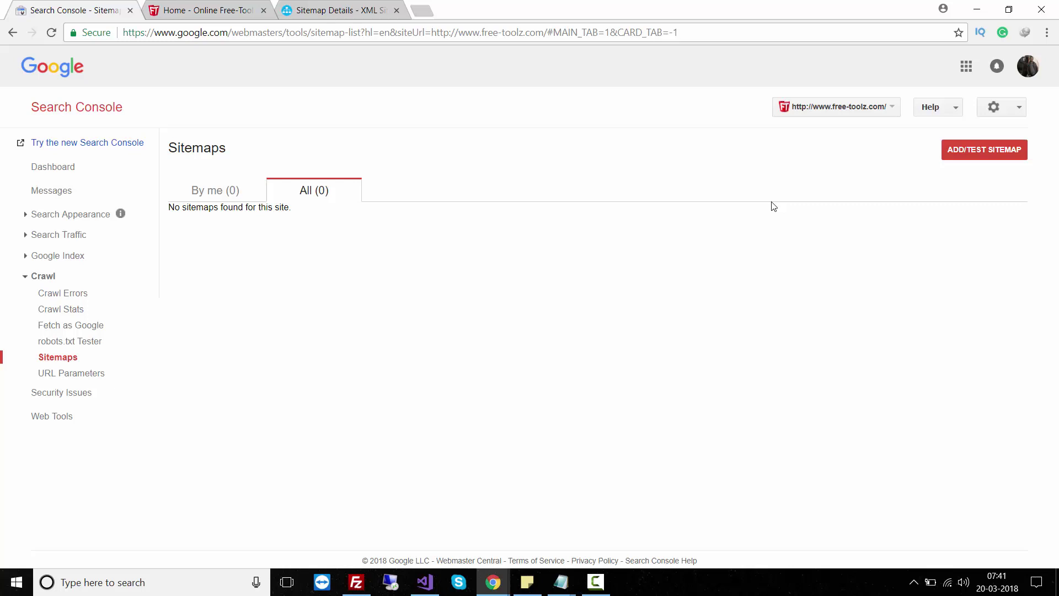
{"action": "left_click", "coordinate": [969, 159]}
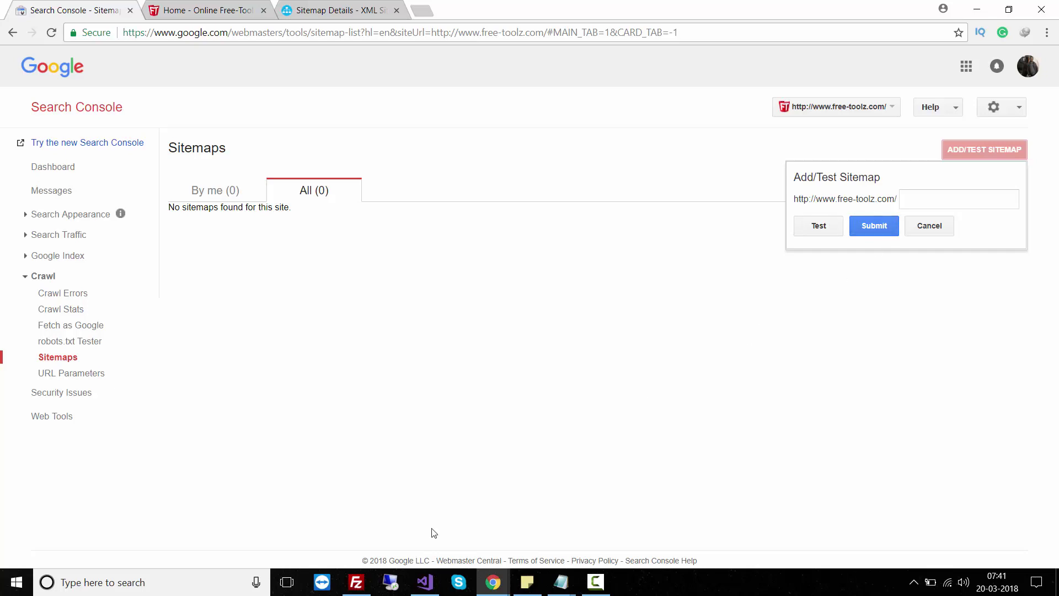
Browse FileZilla's local pane to the Free_Toolz_New project folder.
{"action": "left_click", "coordinate": [356, 583]}
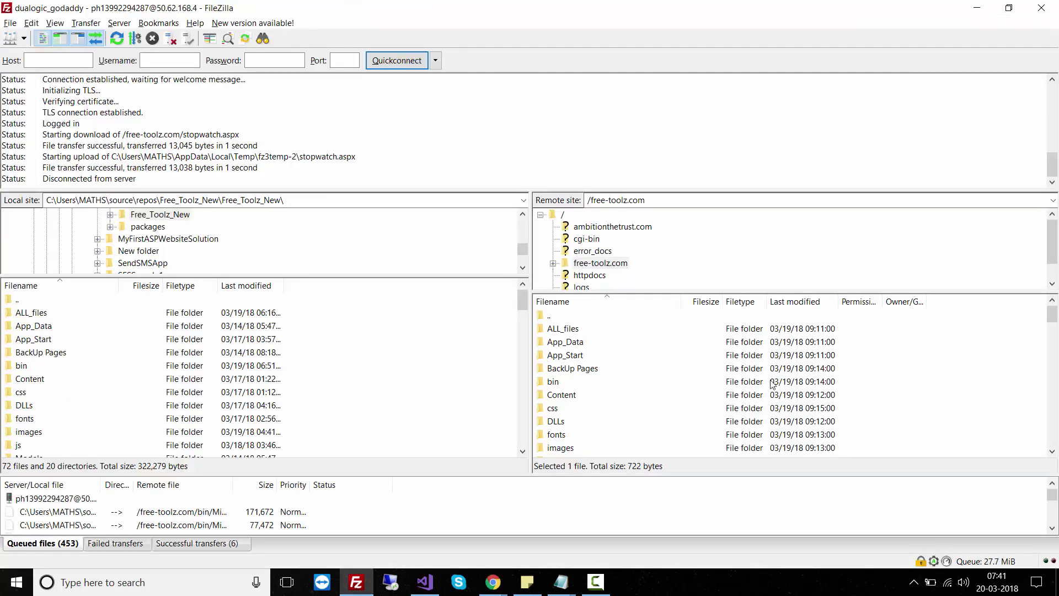
{"action": "left_click", "coordinate": [698, 370]}
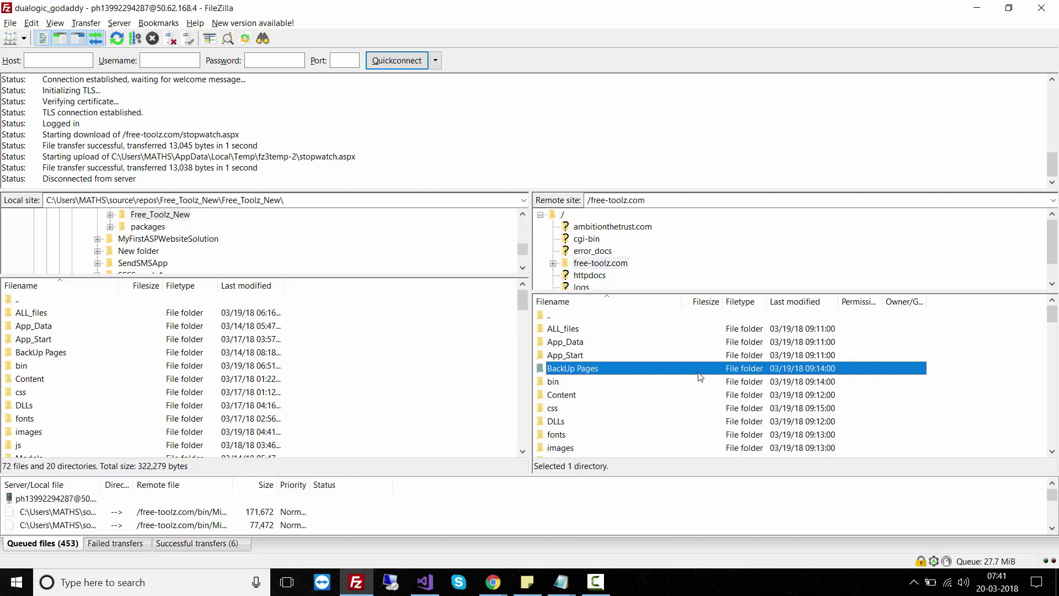
{"action": "left_click", "coordinate": [148, 227]}
{"action": "left_click", "coordinate": [168, 215]}
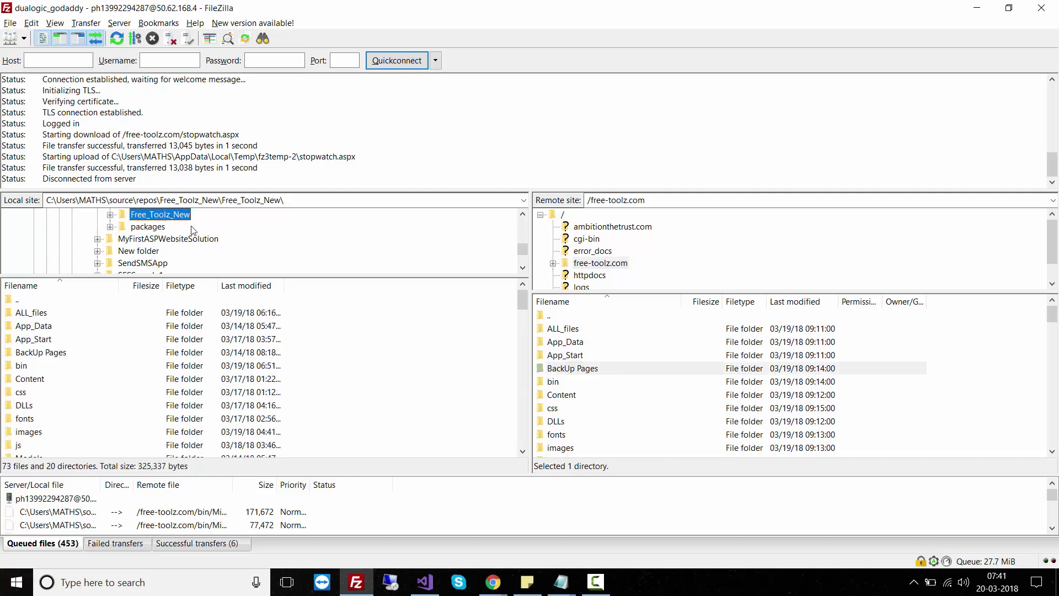
{"action": "key", "text": "Tab"}
{"action": "scroll", "coordinate": [467, 395], "scroll_direction": "down", "scroll_amount": 2}
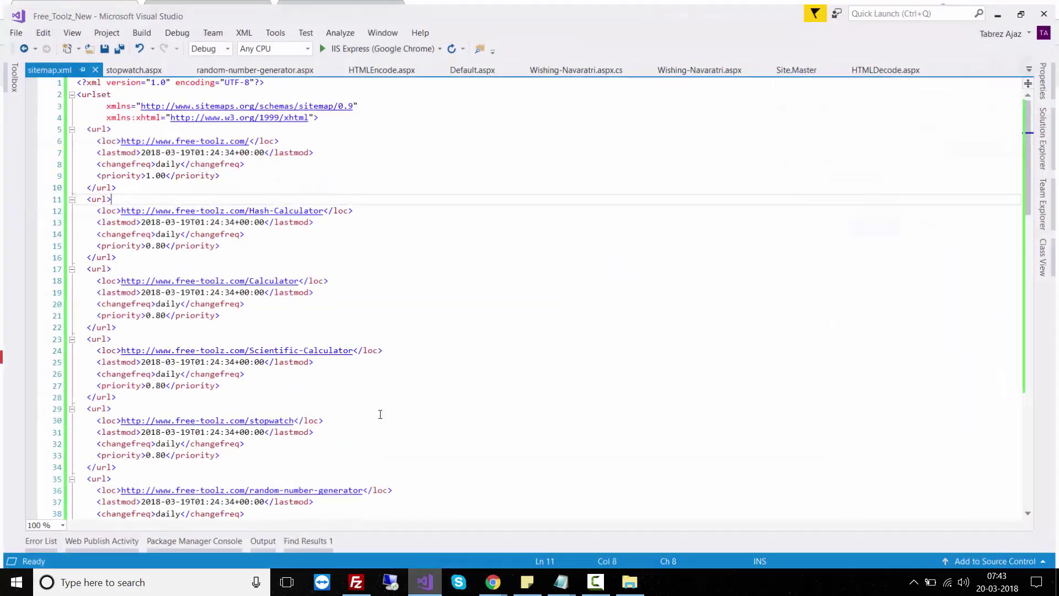
Open sitemap.xml's containing folder and drag the file into the remote /free-toolz.com root.
{"action": "right_click", "coordinate": [52, 67]}
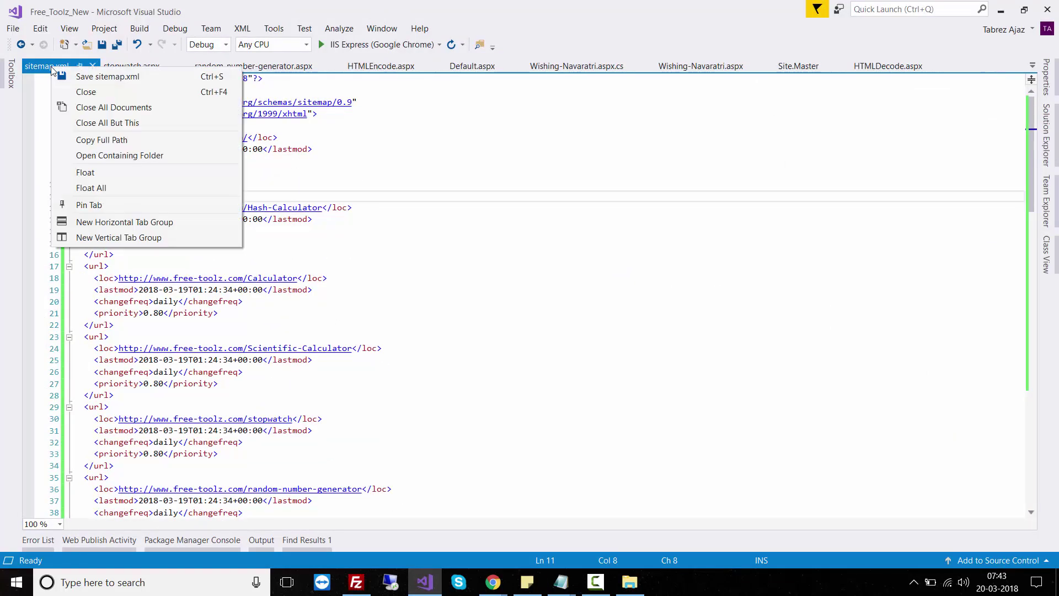
{"action": "left_click", "coordinate": [155, 157]}
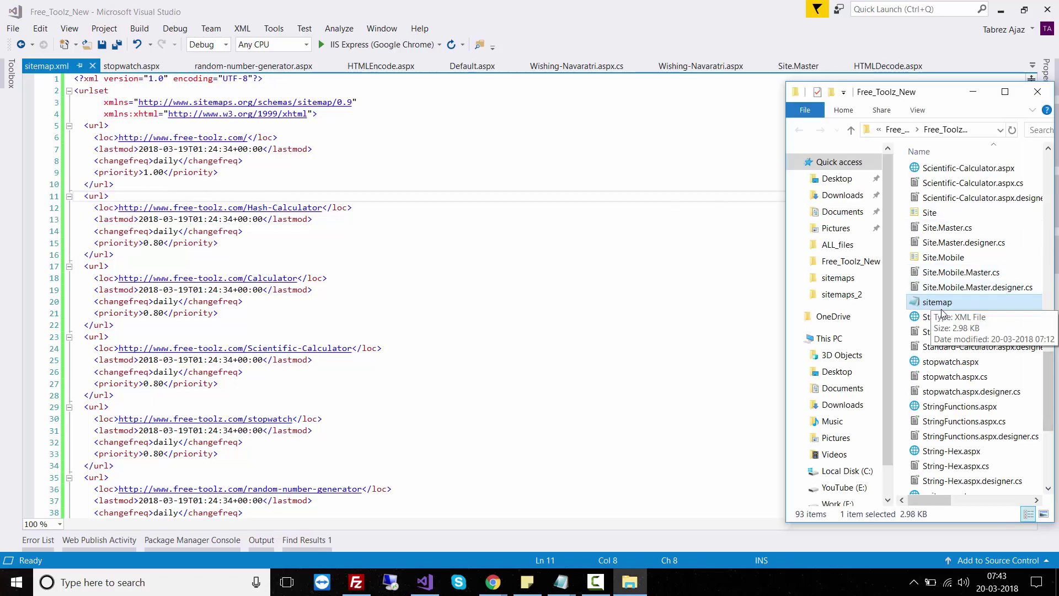
{"action": "left_click", "coordinate": [1003, 10]}
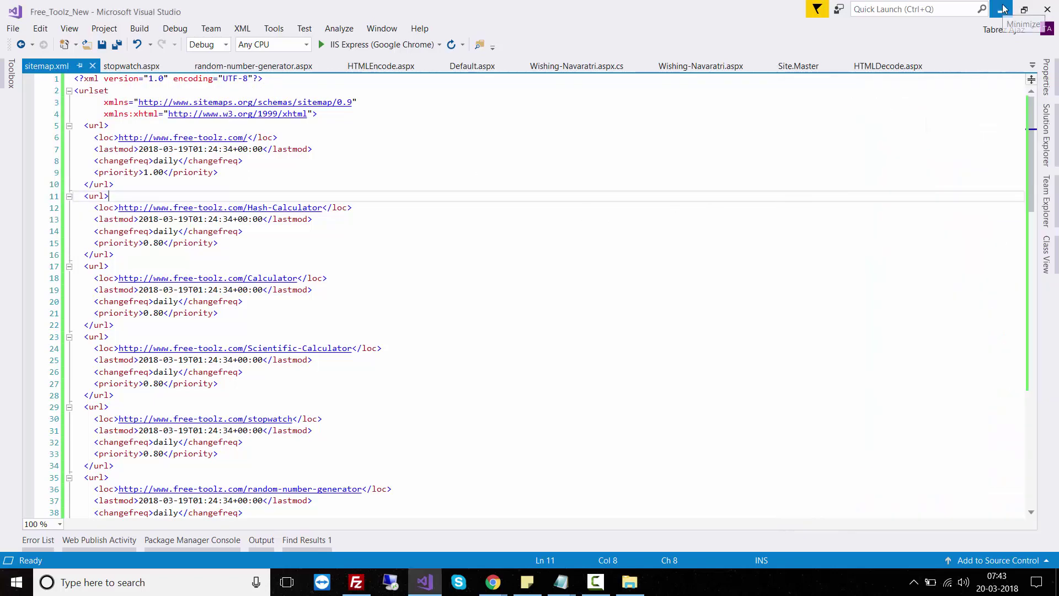
{"action": "left_click", "coordinate": [976, 10]}
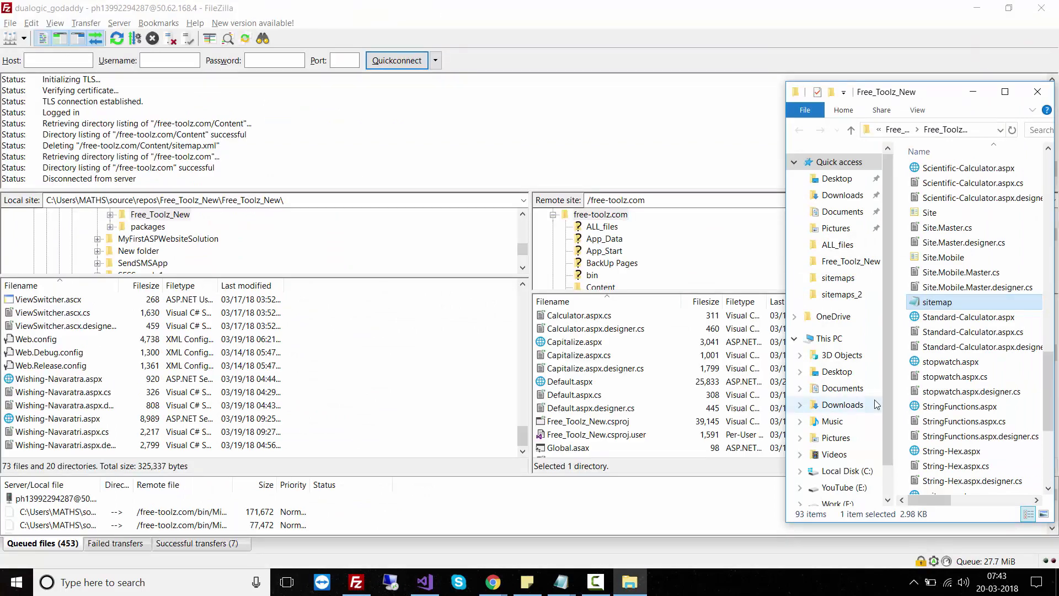
{"action": "left_click_drag", "start_coordinate": [939, 309], "coordinate": [689, 391]}
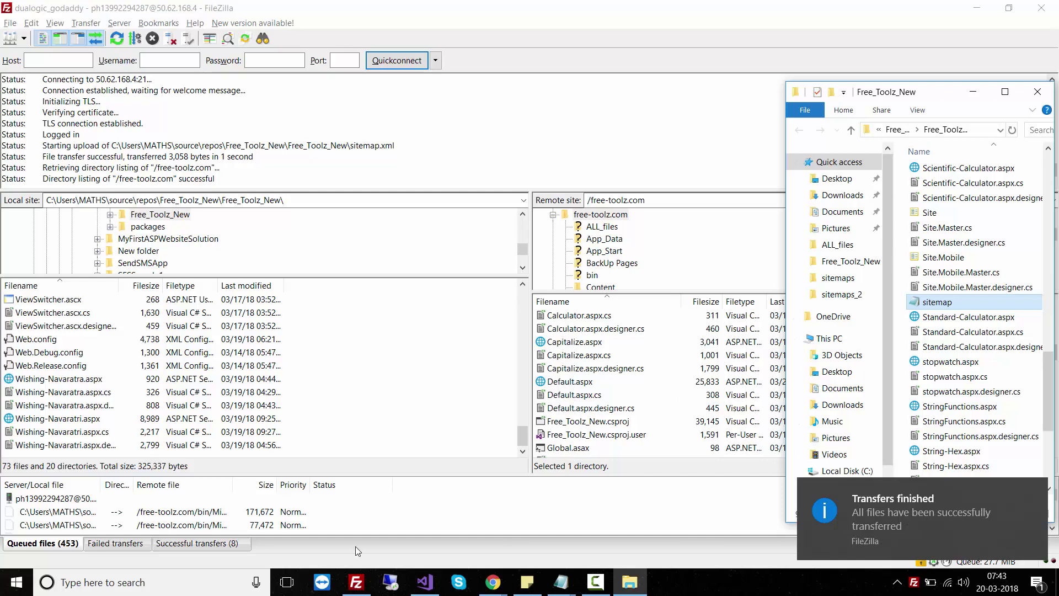
{"action": "mouse_move", "coordinate": [492, 582]}
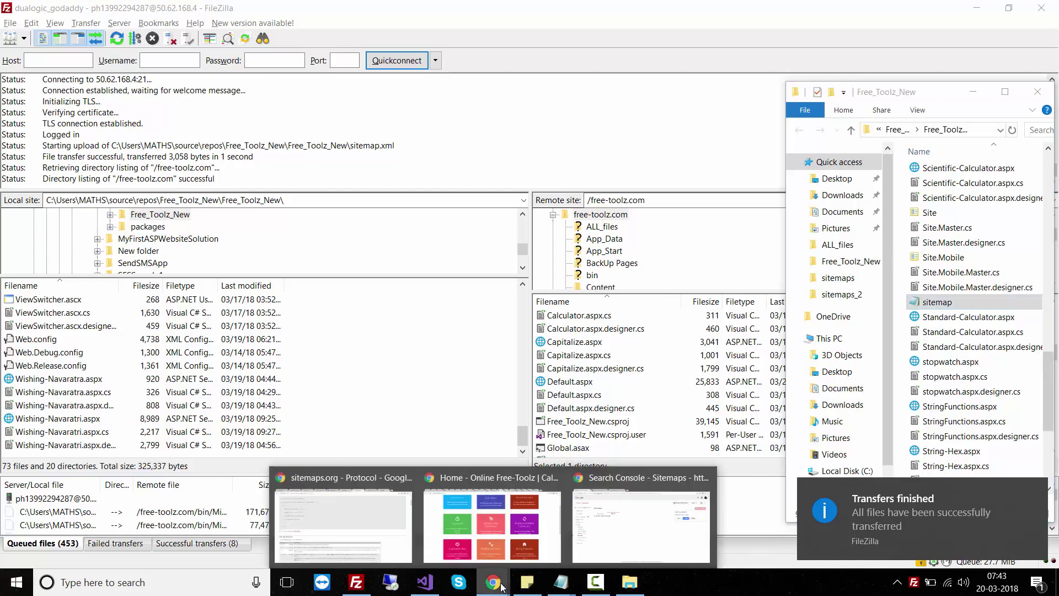
{"action": "left_click", "coordinate": [498, 526]}
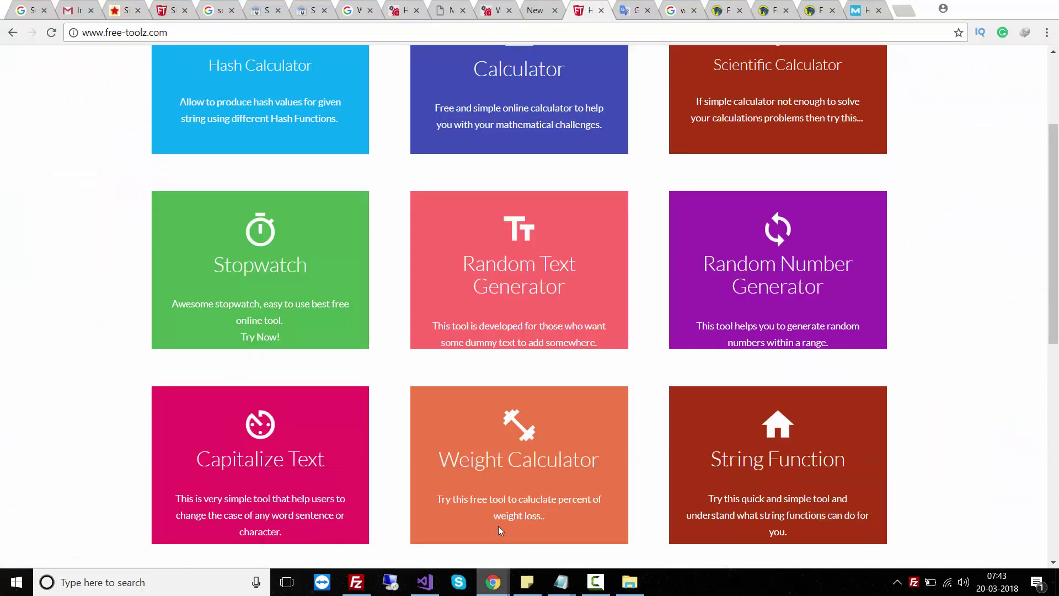
{"action": "left_click", "coordinate": [339, 34]}
{"action": "left_click", "coordinate": [339, 33]}
{"action": "type", "text": "/"}
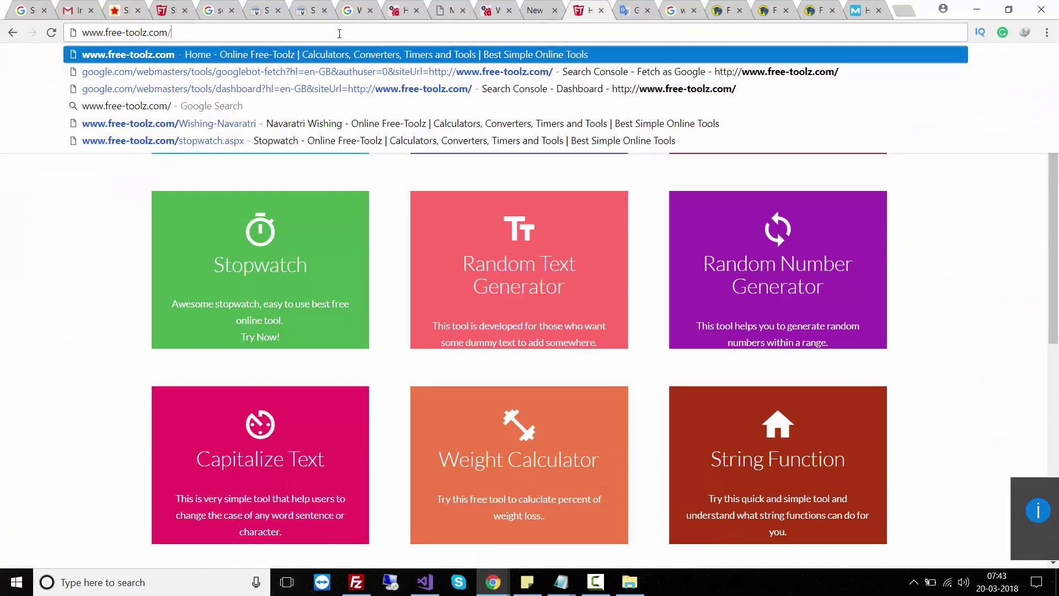
{"action": "type", "text": "sitema"}
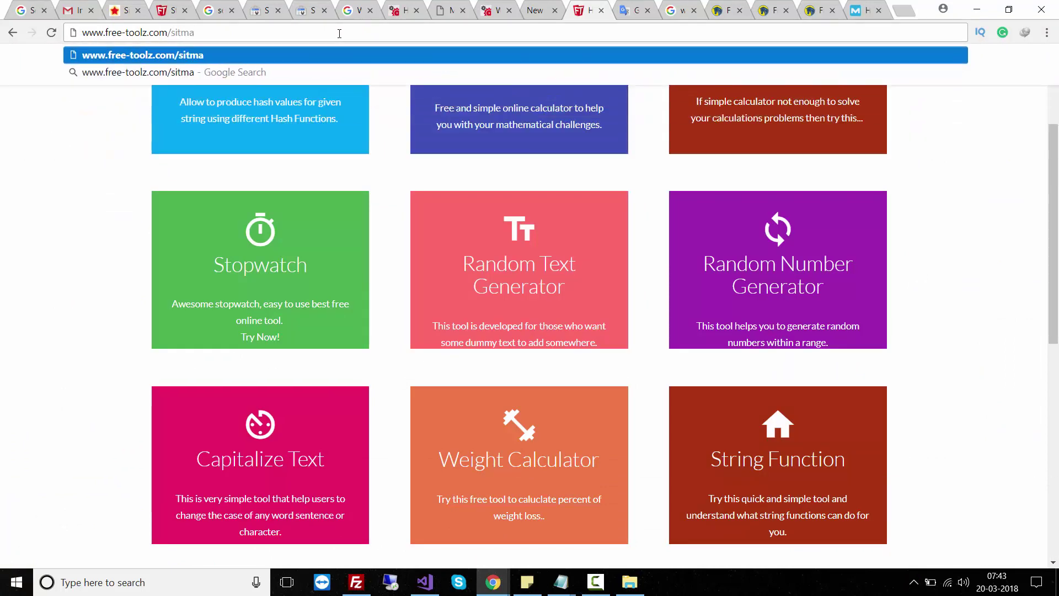
{"action": "key", "text": "BackSpace"}
{"action": "key", "text": "BackSpace"}
{"action": "type", "text": "emap.xml"}
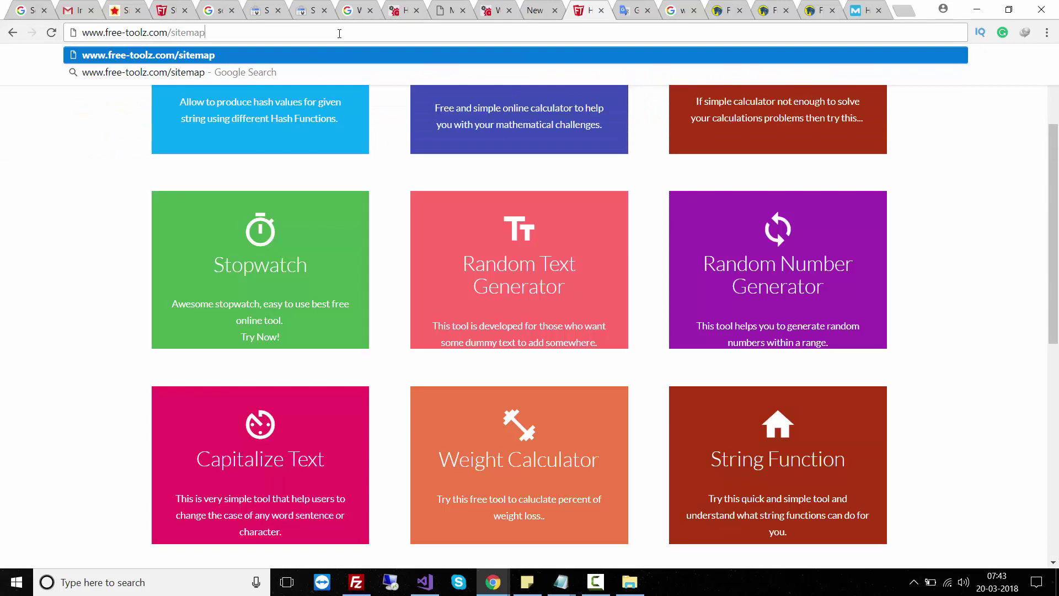
{"action": "key", "text": "Return"}
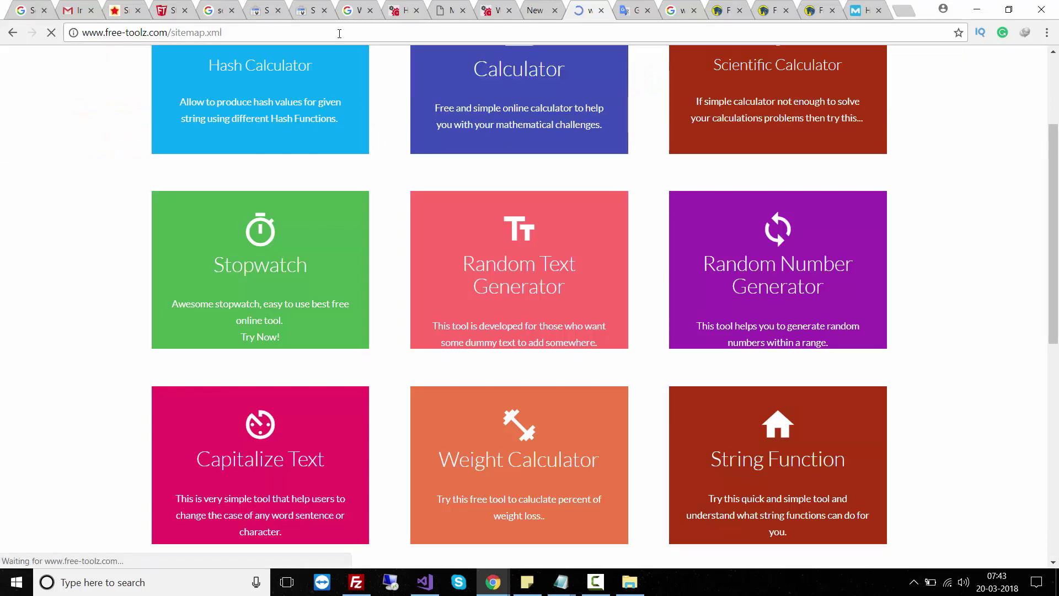
Scroll through the live sitemap's URL list, then return to Search Console's sitemap form.
{"action": "scroll", "coordinate": [308, 243], "scroll_direction": "down", "scroll_amount": 1}
{"action": "scroll", "coordinate": [311, 244], "scroll_direction": "down", "scroll_amount": 8}
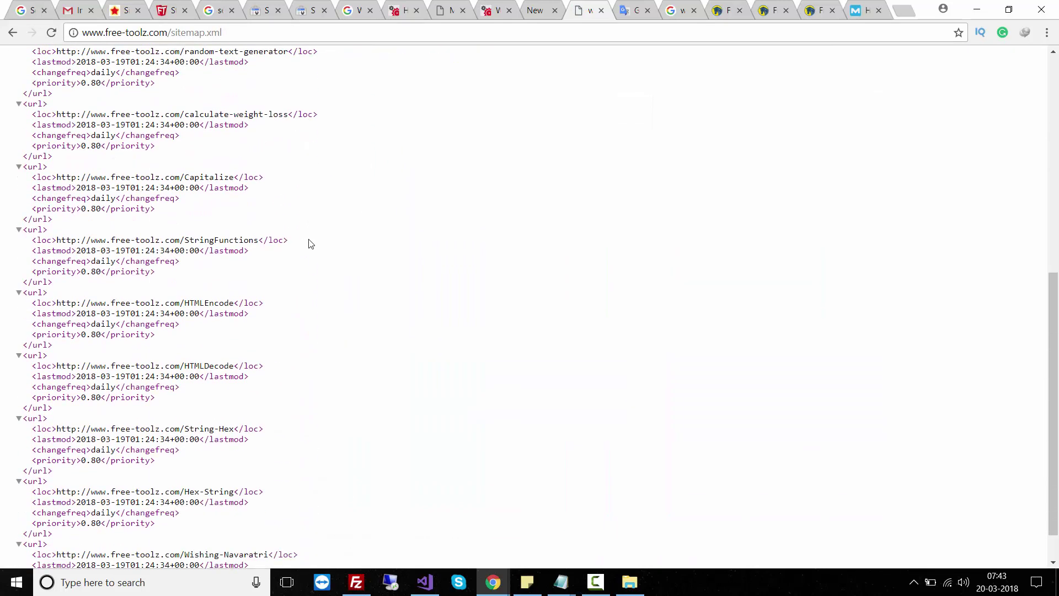
{"action": "scroll", "coordinate": [310, 243], "scroll_direction": "up", "scroll_amount": 10}
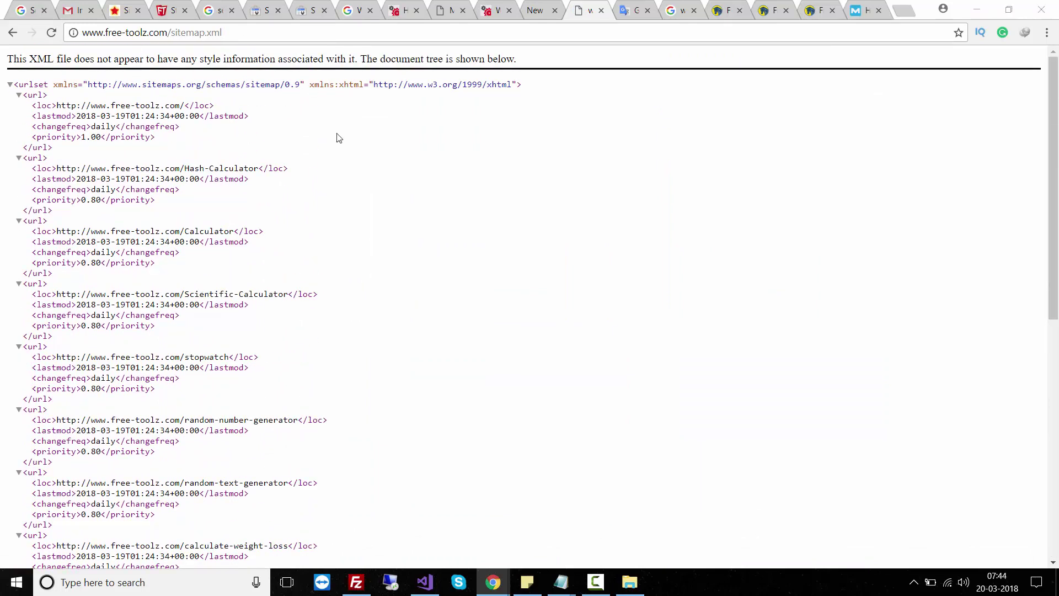
{"action": "key", "text": "alt+Tab"}
{"action": "key", "text": "Tab"}
{"action": "key", "text": "Tab"}
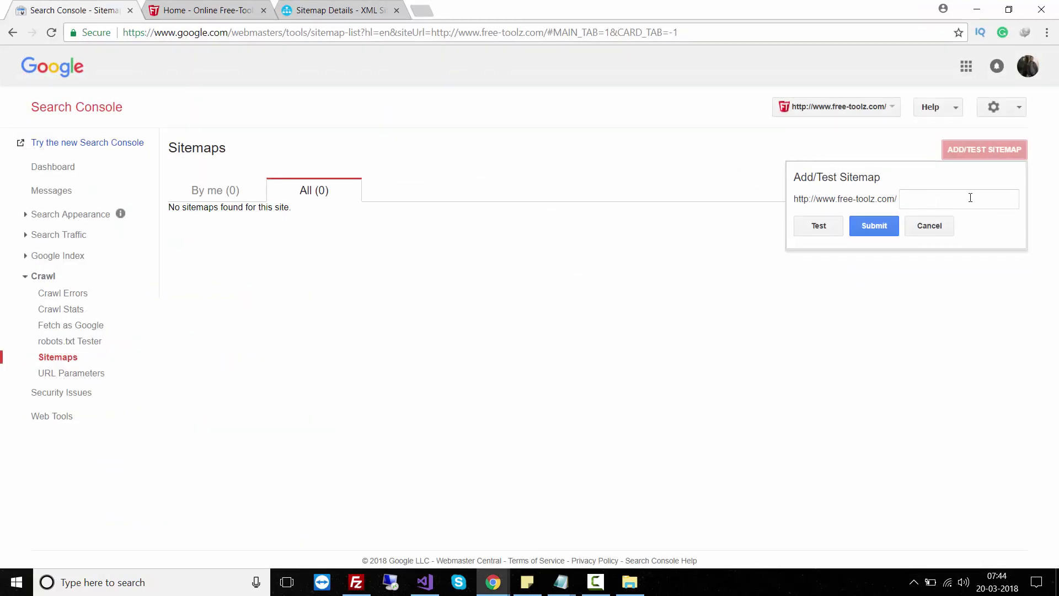
Enter sitemap.xml in the Add/Test Sitemap box and run the test.
{"action": "left_click", "coordinate": [962, 197]}
{"action": "type", "text": "sitemap.xml"}
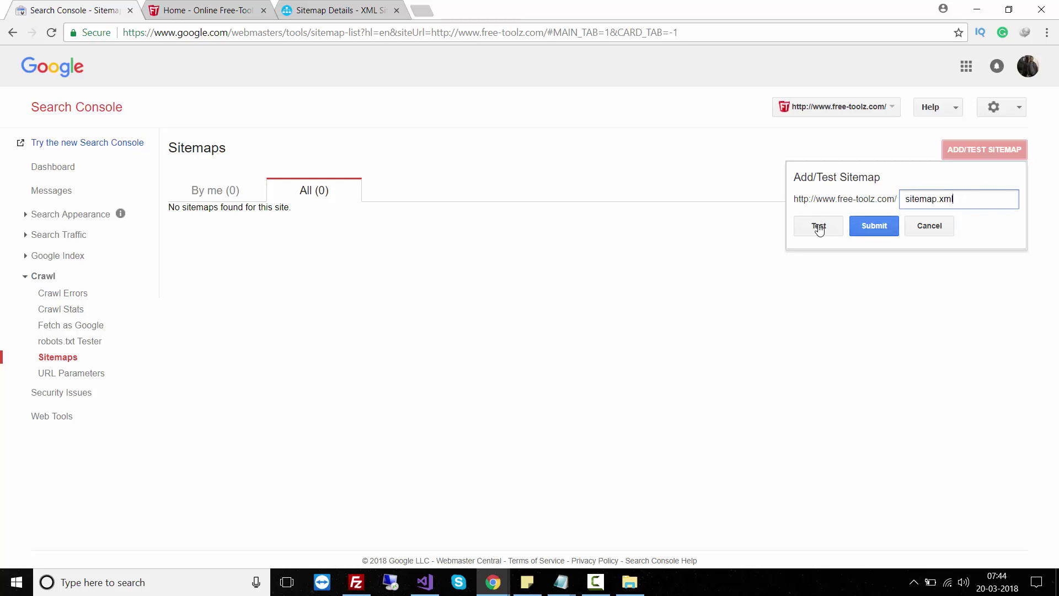
{"action": "left_click", "coordinate": [819, 227]}
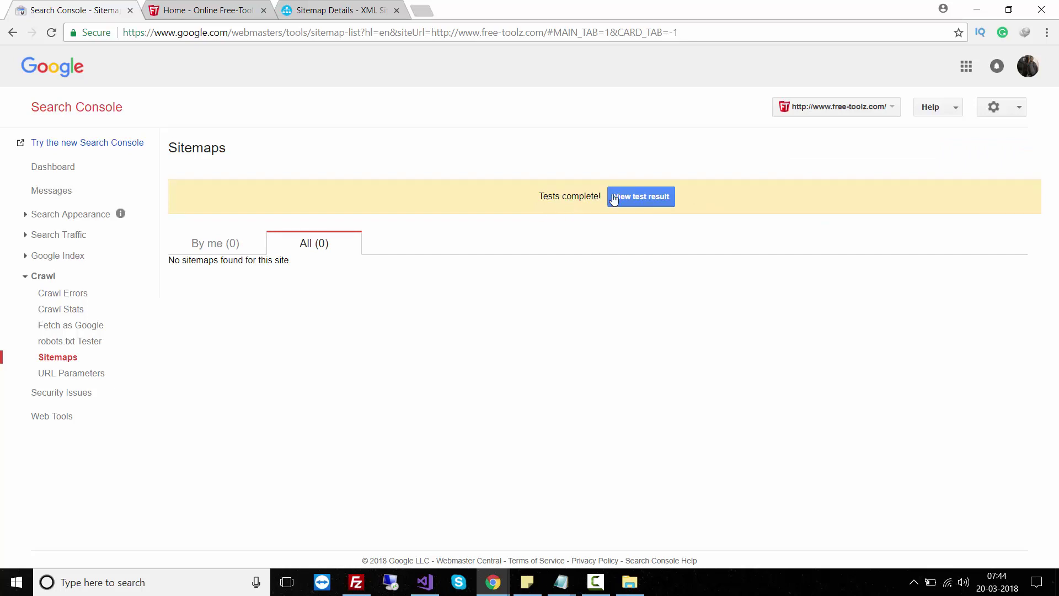
Review the test result showing 15 web pages with no errors, then close it.
{"action": "left_click", "coordinate": [648, 198]}
{"action": "double_click", "coordinate": [185, 297]}
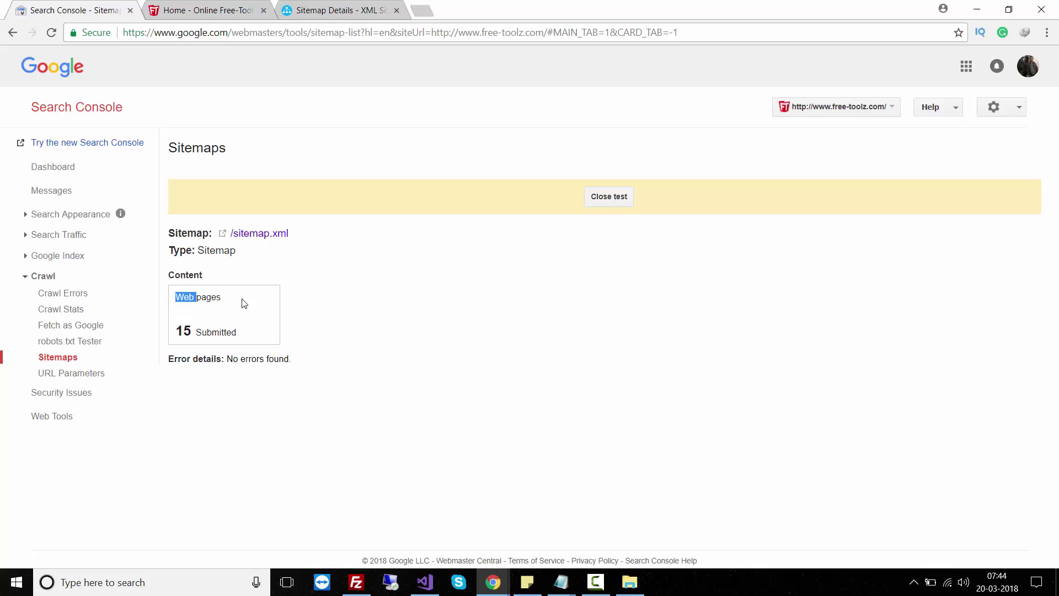
{"action": "left_click", "coordinate": [245, 303]}
{"action": "left_click_drag", "start_coordinate": [202, 333], "coordinate": [257, 336]}
{"action": "left_click", "coordinate": [609, 197]}
Submit sitemap.xml through Add/Test Sitemap and refresh so it lists 15 web pages, indexing pending.
{"action": "left_click", "coordinate": [976, 160]}
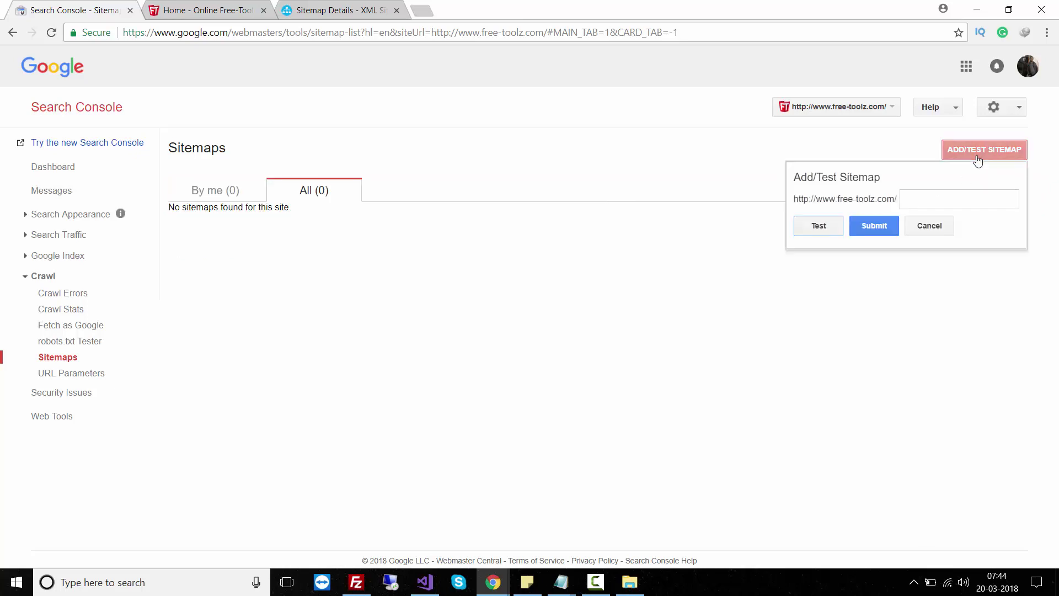
{"action": "left_click", "coordinate": [962, 201]}
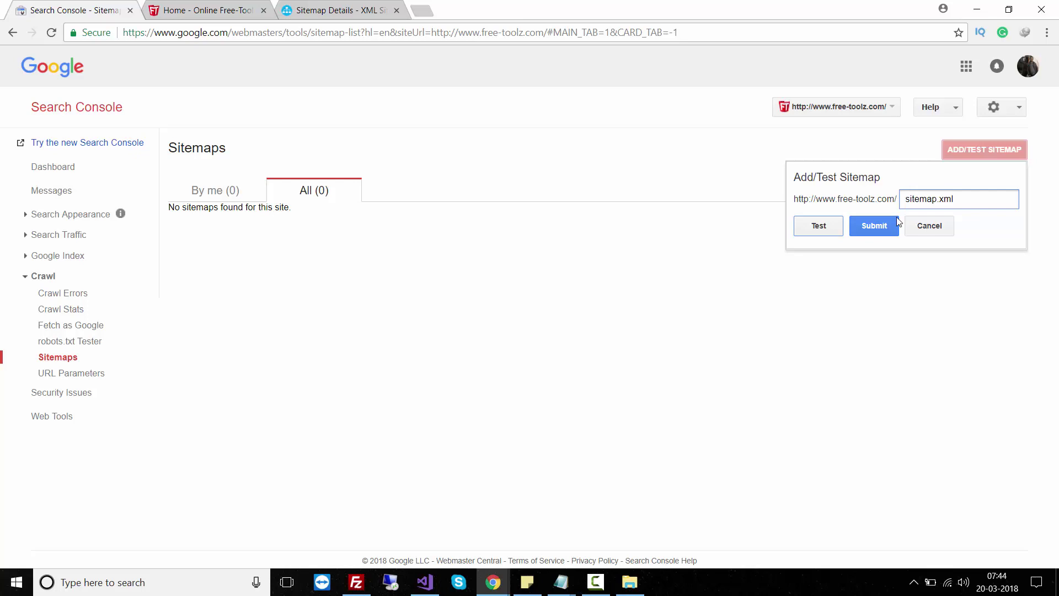
{"action": "left_click", "coordinate": [868, 232]}
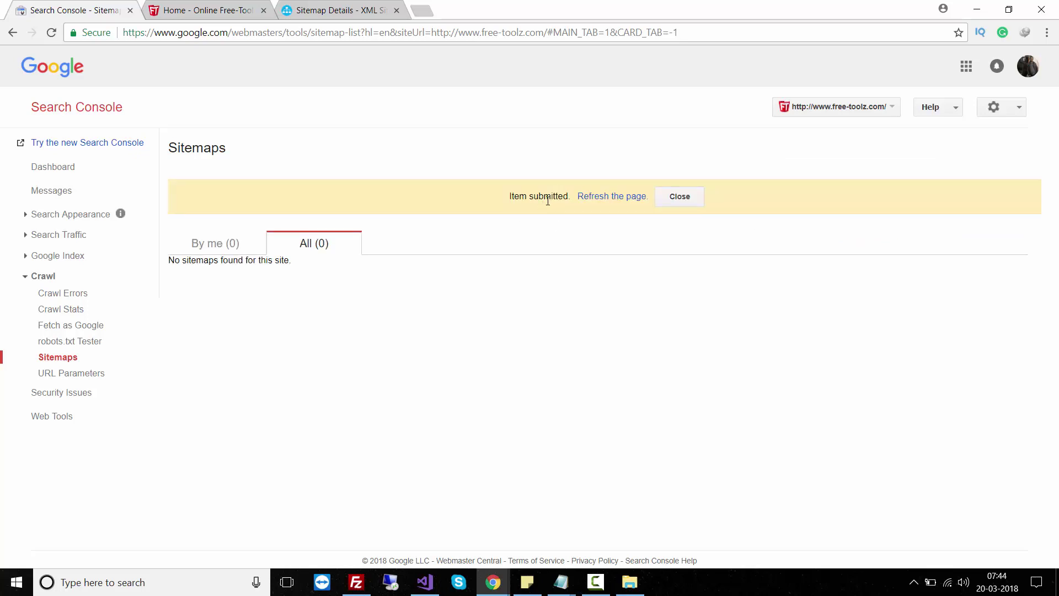
{"action": "left_click", "coordinate": [623, 197]}
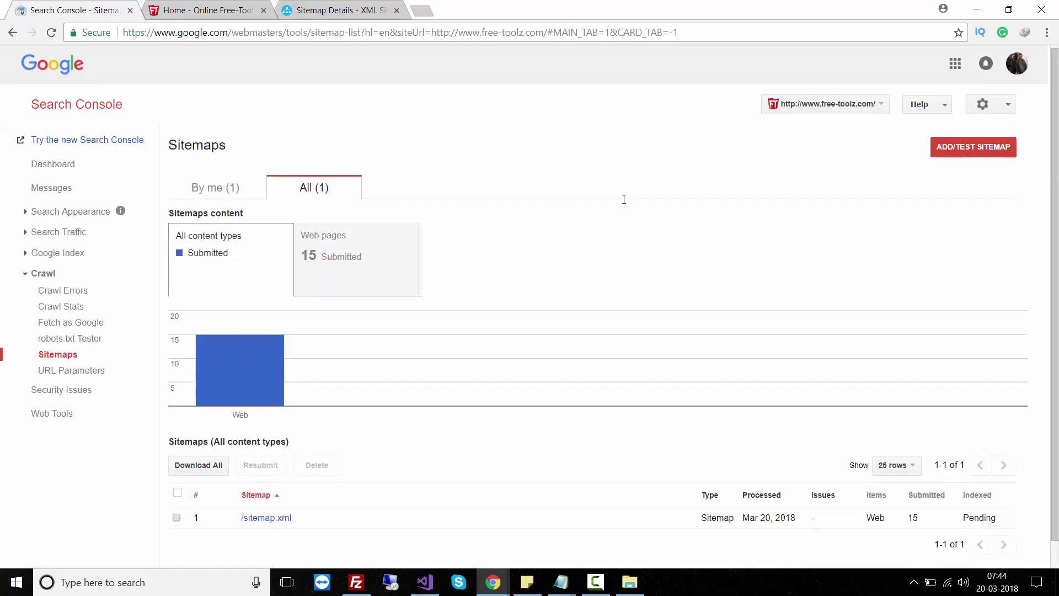
Review the chart of 15 submitted web pages with Pending indexing, then show sitemaps submitted by me.
{"action": "scroll", "coordinate": [623, 198], "scroll_direction": "down", "scroll_amount": 1}
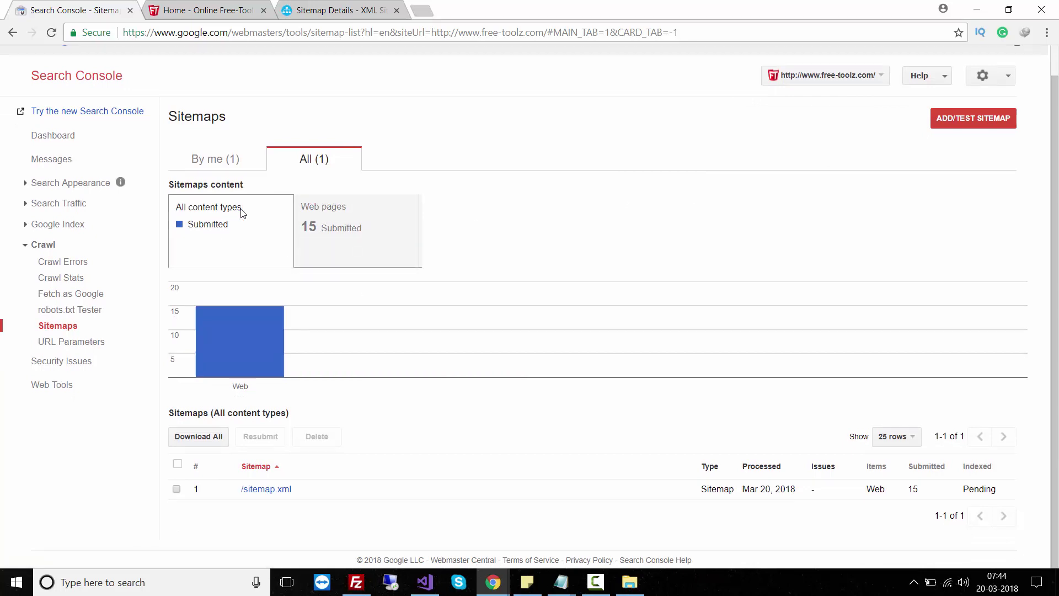
{"action": "left_click", "coordinate": [357, 227]}
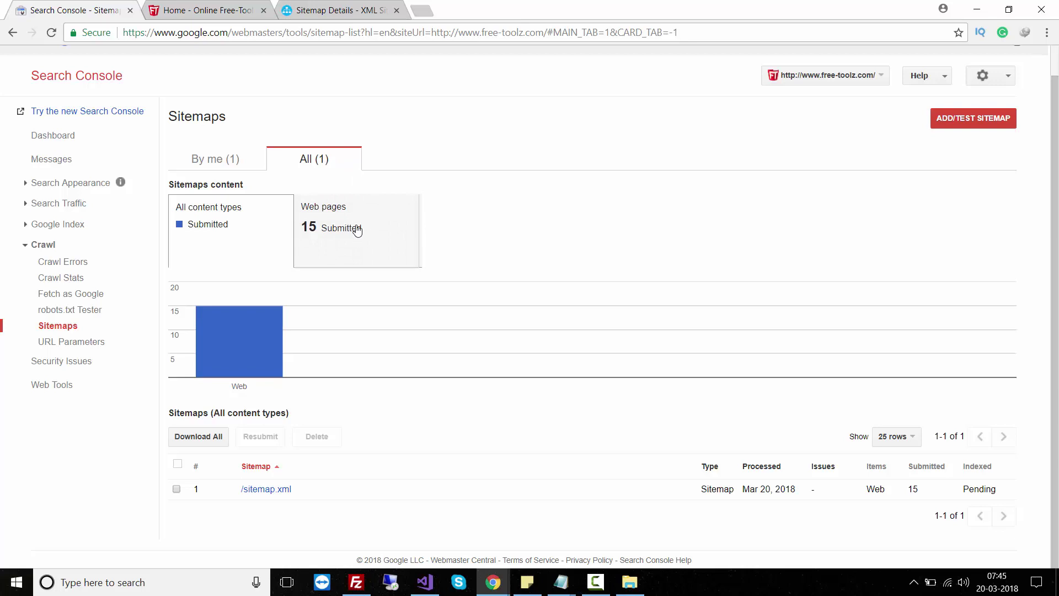
{"action": "left_click", "coordinate": [358, 228]}
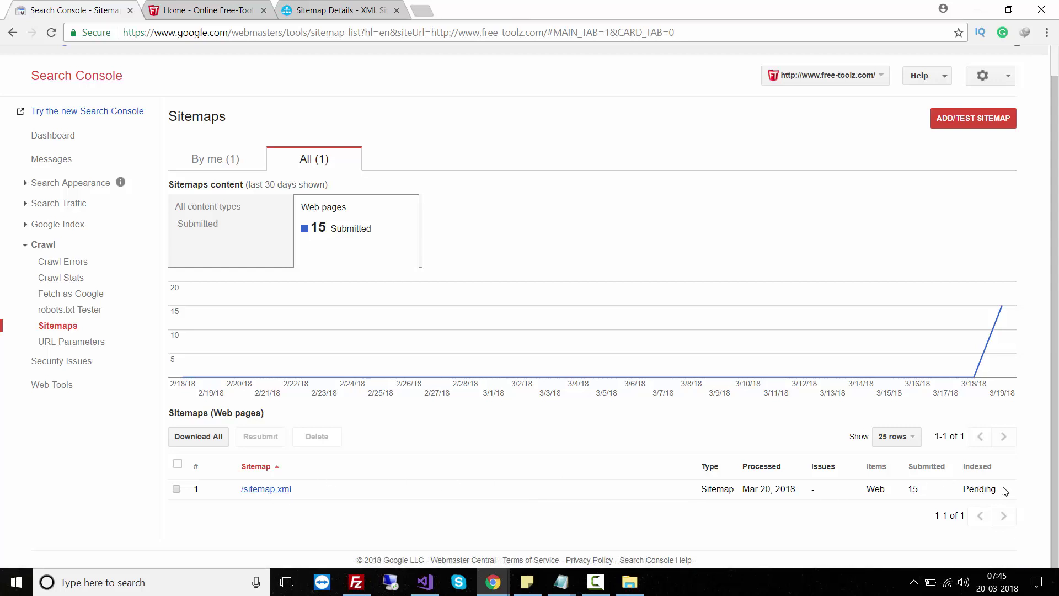
{"action": "left_click_drag", "start_coordinate": [1005, 491], "coordinate": [958, 496]}
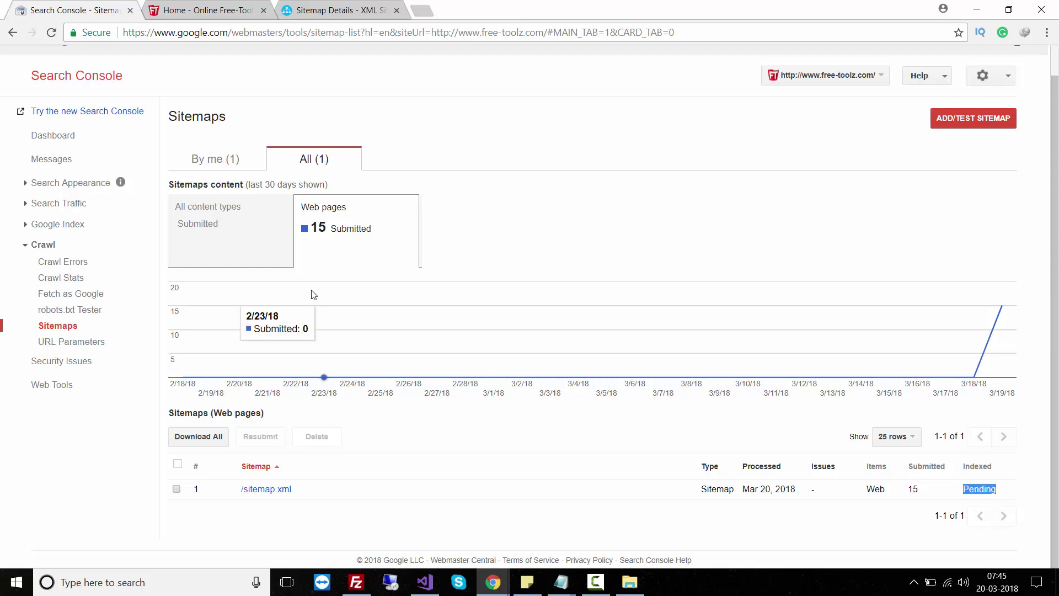
{"action": "left_click", "coordinate": [239, 248]}
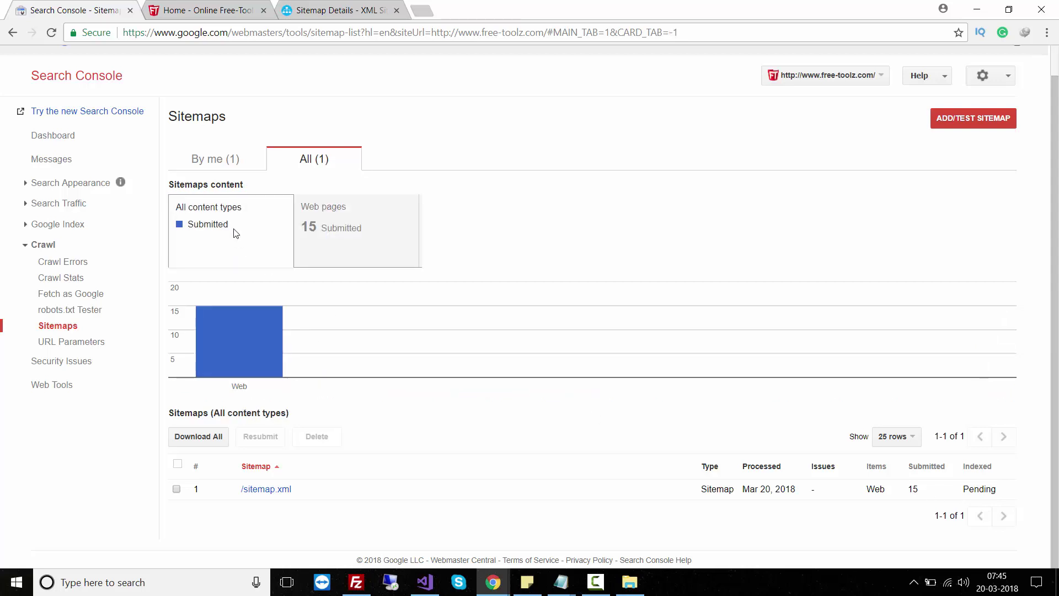
{"action": "left_click", "coordinate": [218, 154]}
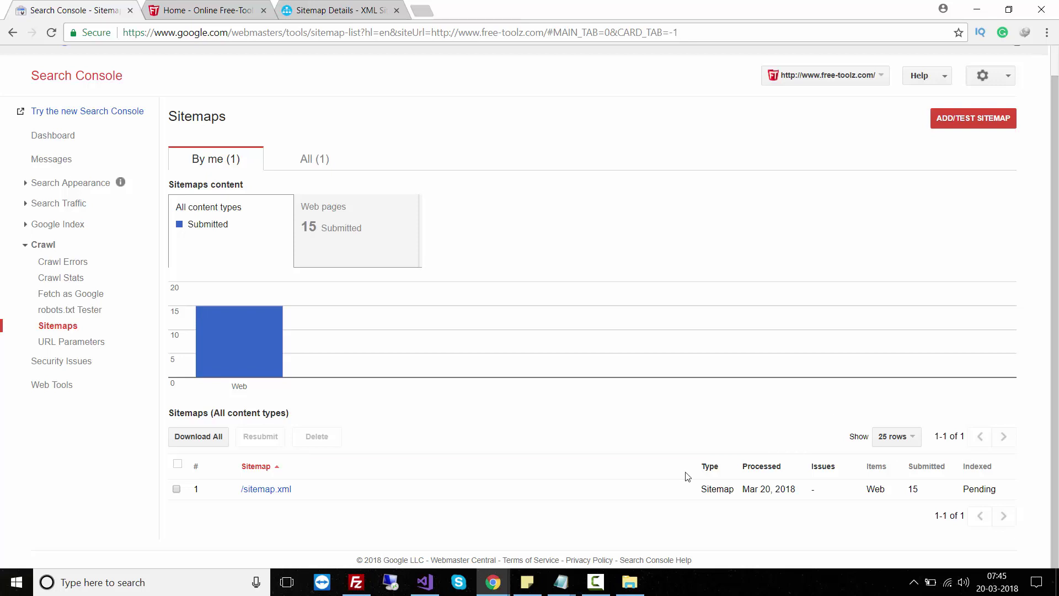
View sitemap.xml in Visual Studio, then return to the Search Console sitemaps report.
{"action": "left_click", "coordinate": [424, 582]}
{"action": "left_click", "coordinate": [503, 305]}
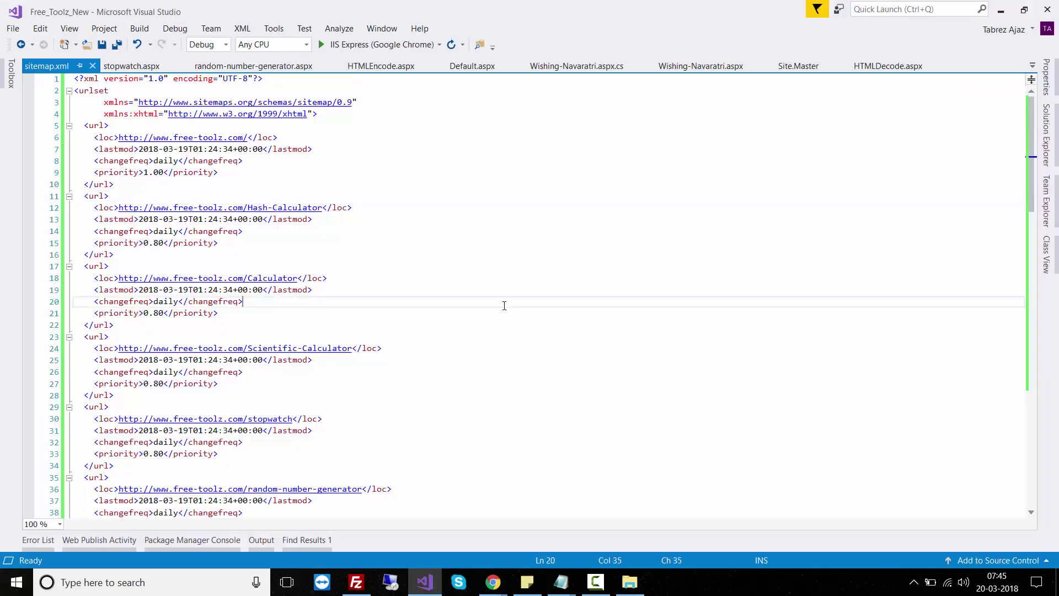
{"action": "key", "text": "alt+Tab"}
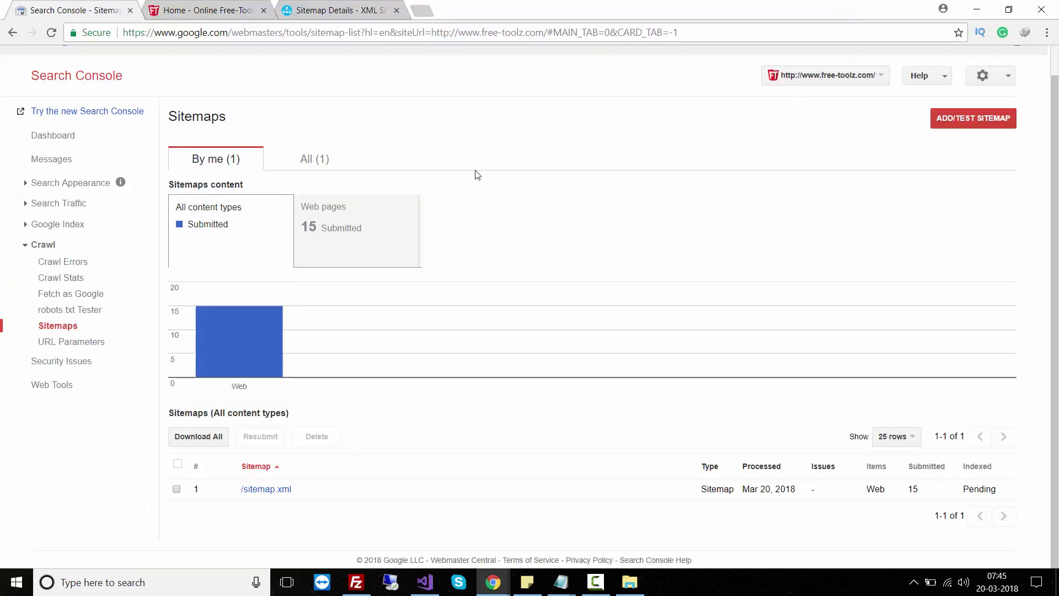